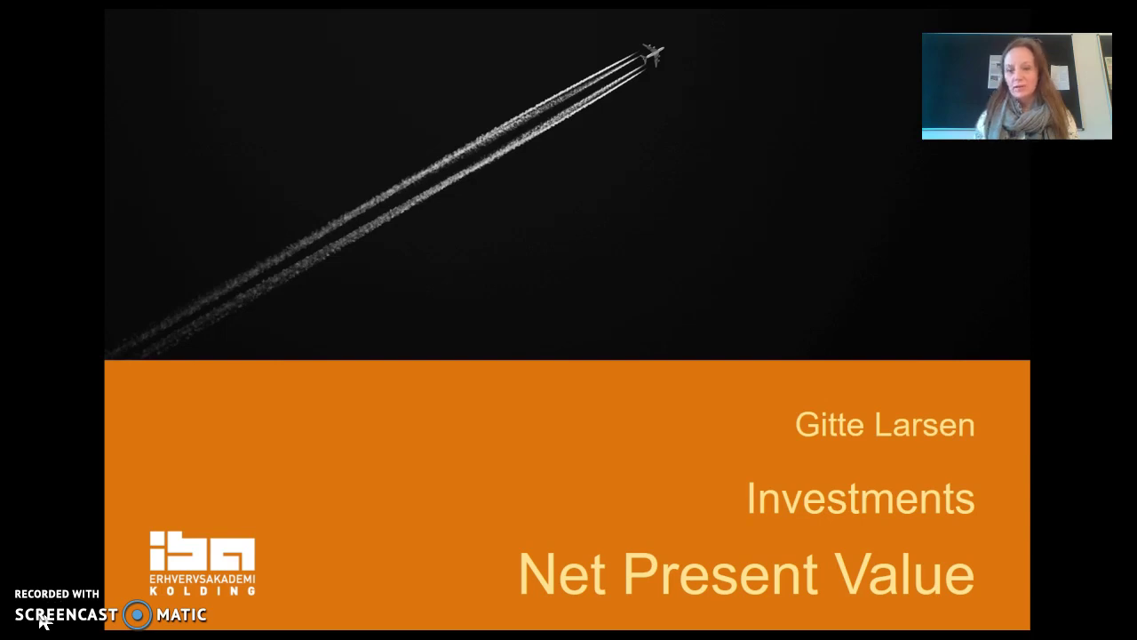
# Advance the slideshow from the title slide to the Net Present Value slide
pyautogui.press('Right')
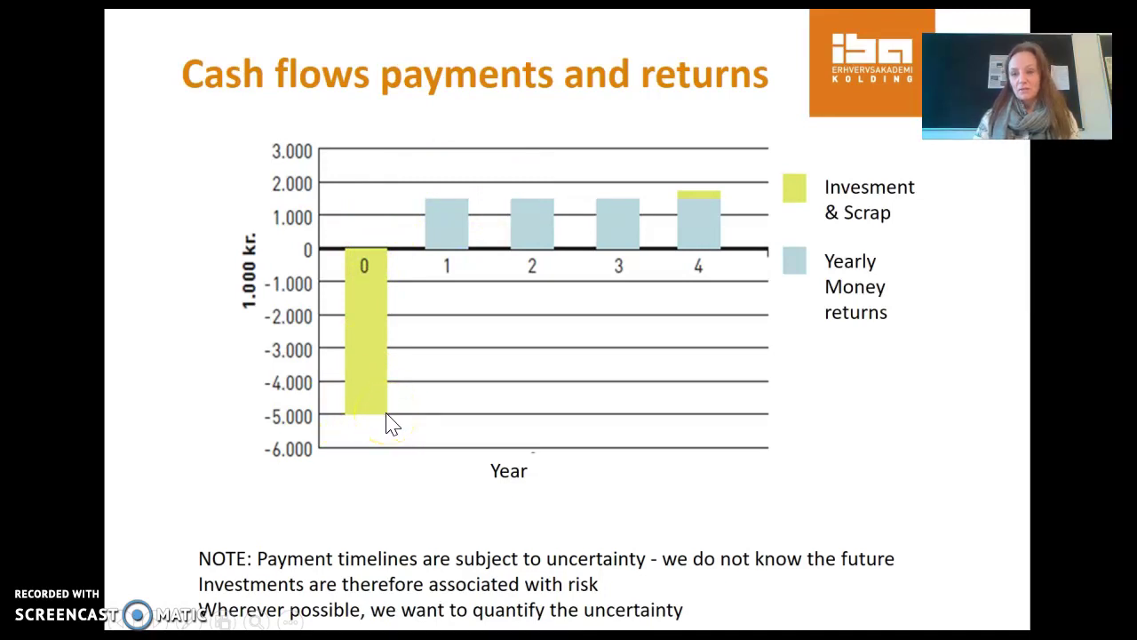
# Advance the slideshow to slide 5, titled Excel
pyautogui.click(388, 415)
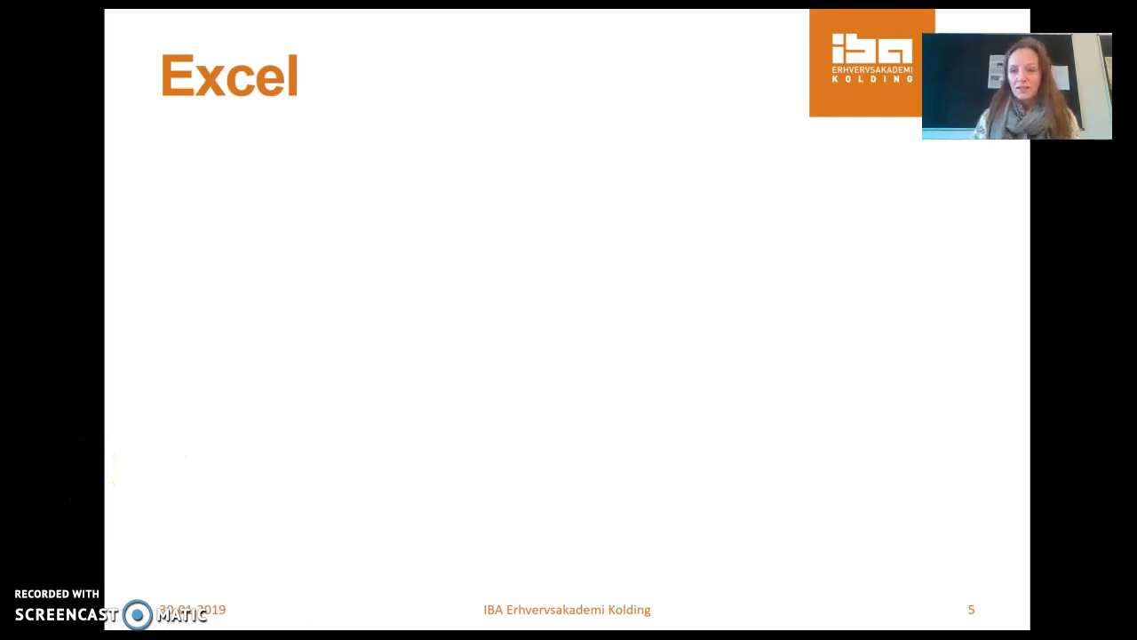
# Exit the slideshow and create a blank Excel workbook, Mappe1
pyautogui.press('Escape')
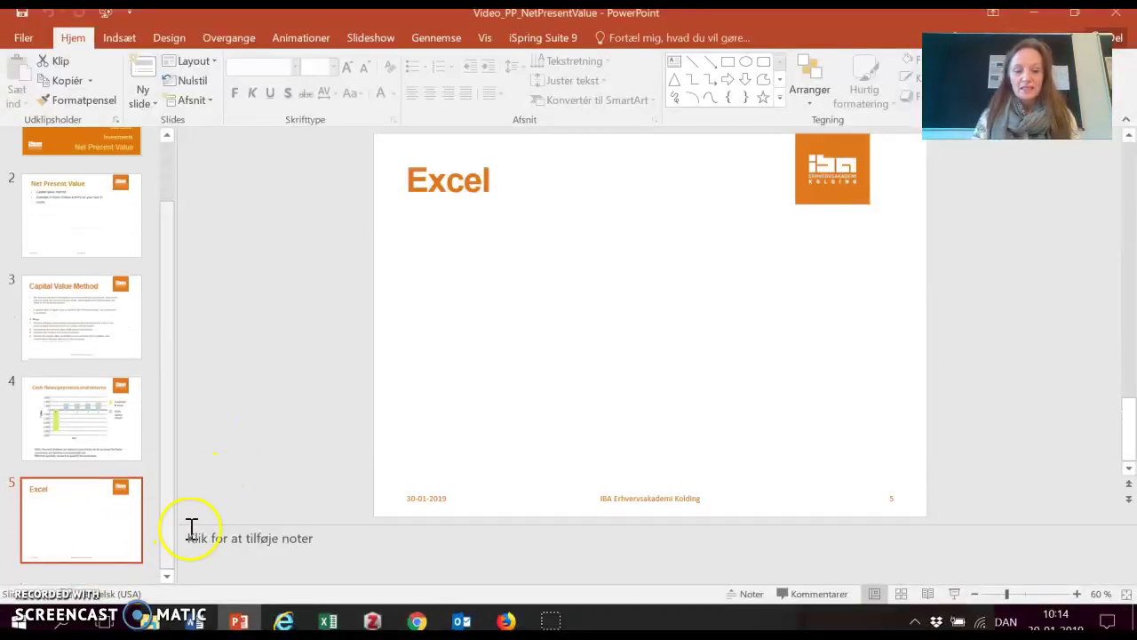
pyautogui.click(327, 620)
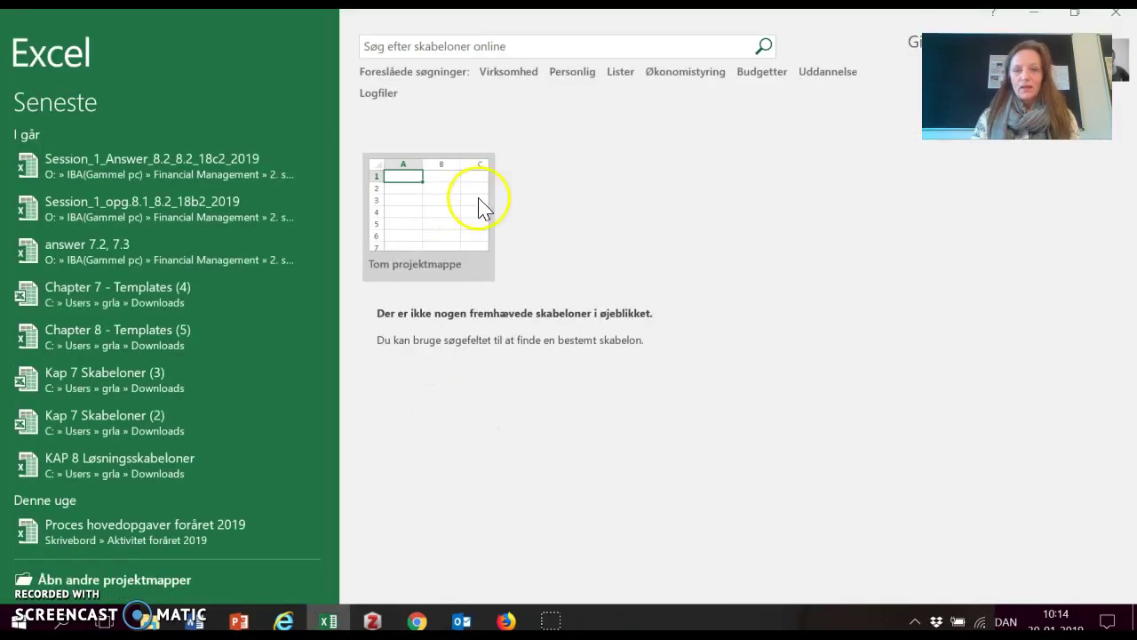
pyautogui.click(416, 190)
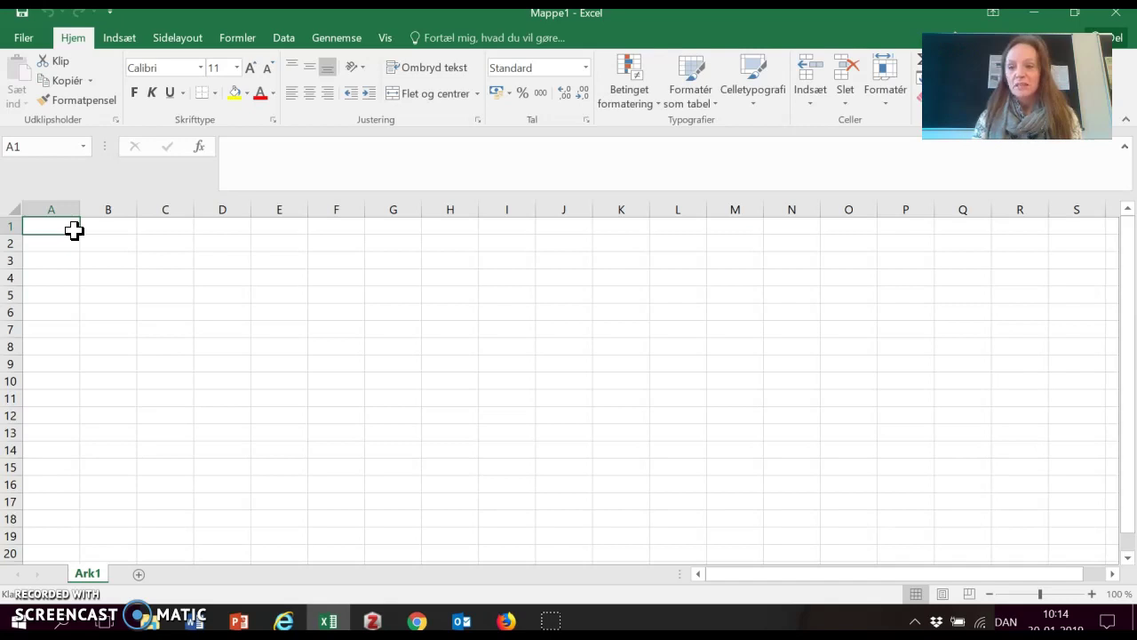
# Enter 'Investment sum' in A1, autofit column A, and put -2.400 in B1
pyautogui.write('Investme')
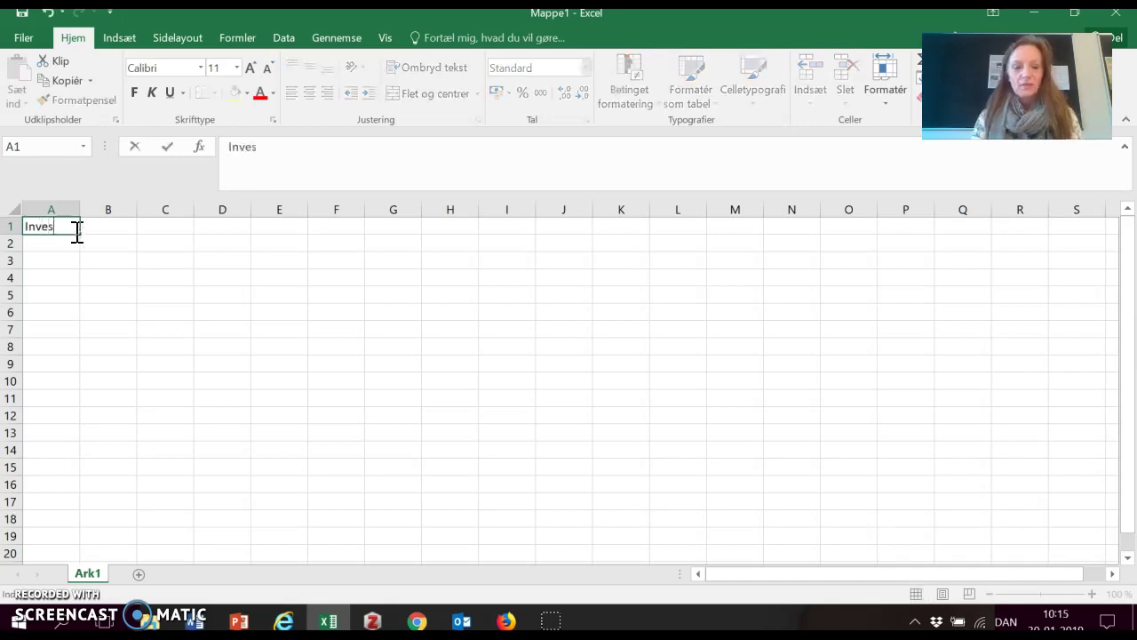
pyautogui.press('BackSpace')
pyautogui.press('BackSpace')
pyautogui.press('BackSpace')
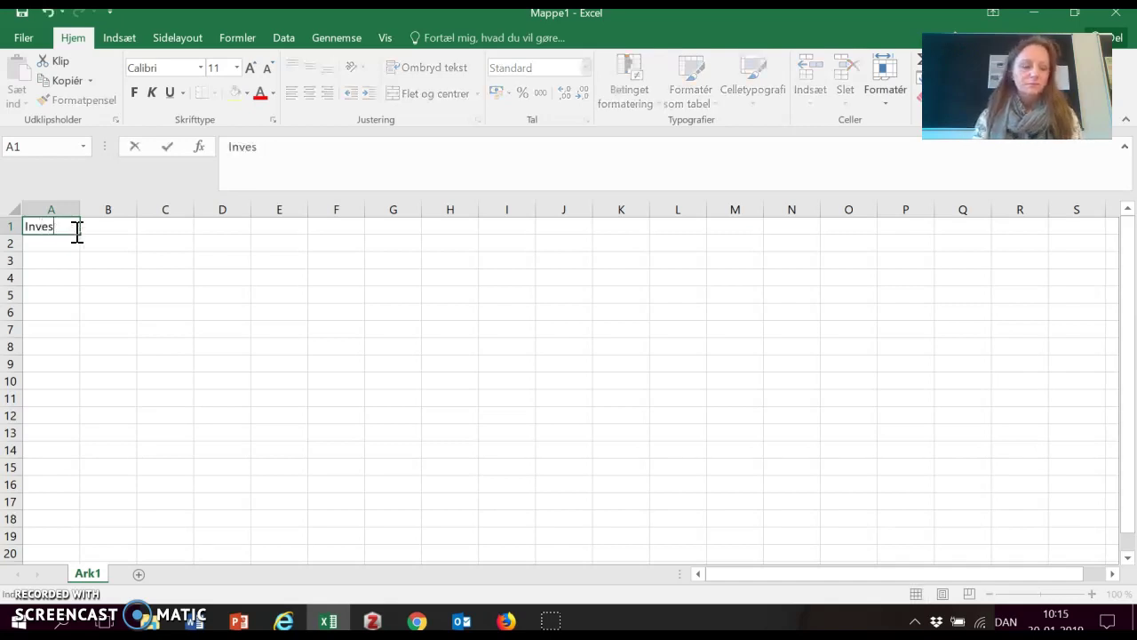
pyautogui.write('tment')
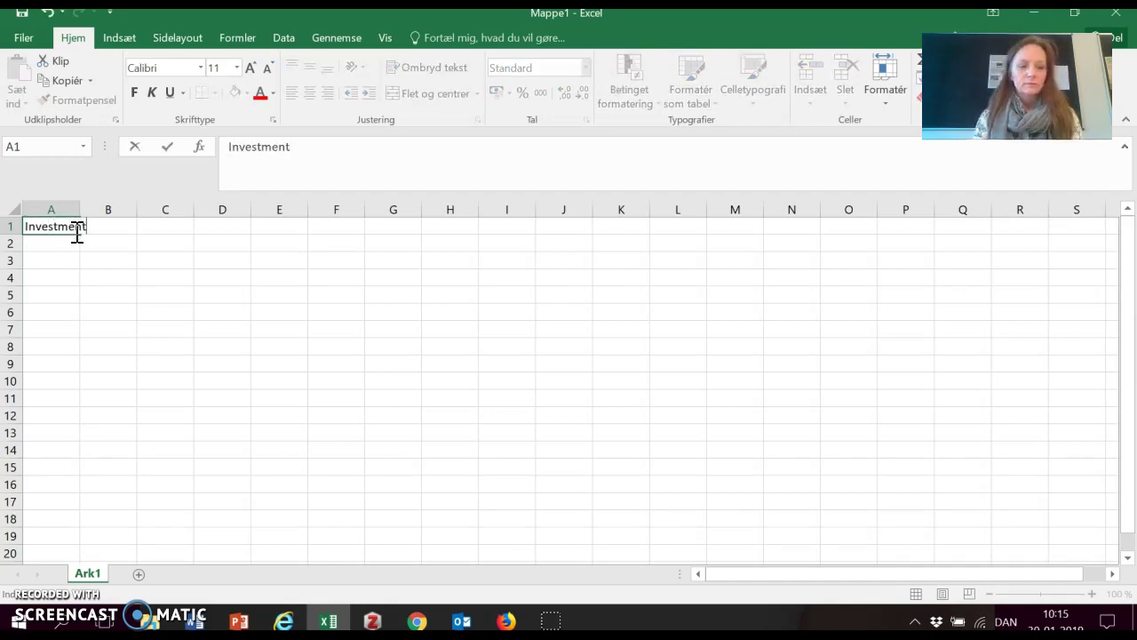
pyautogui.write(' sum')
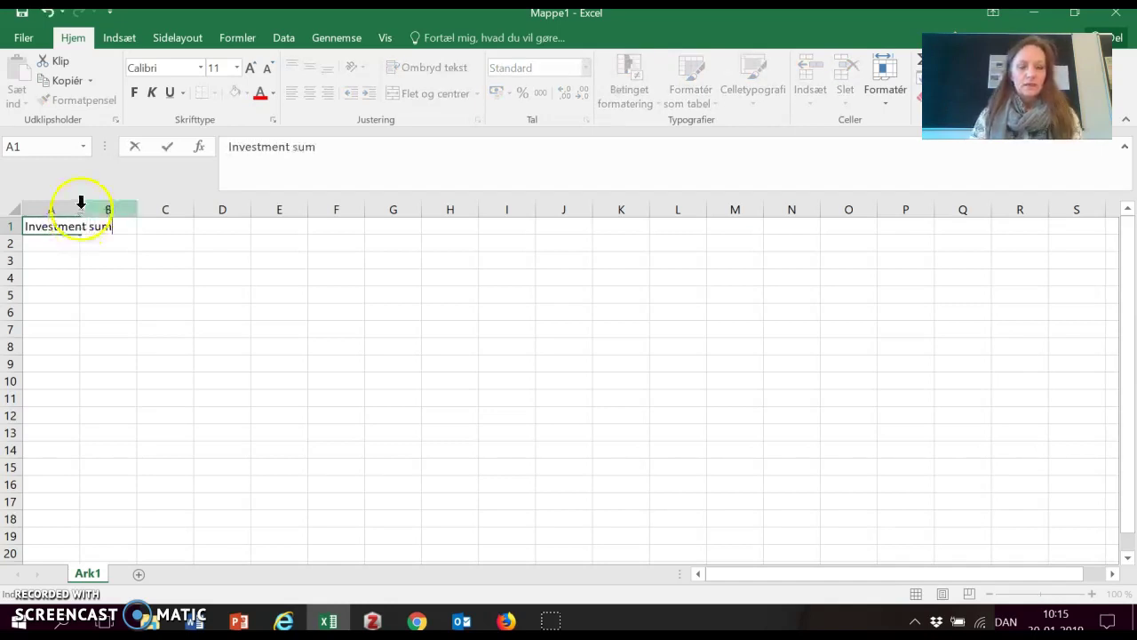
pyautogui.doubleClick(80, 210)
pyautogui.click(153, 229)
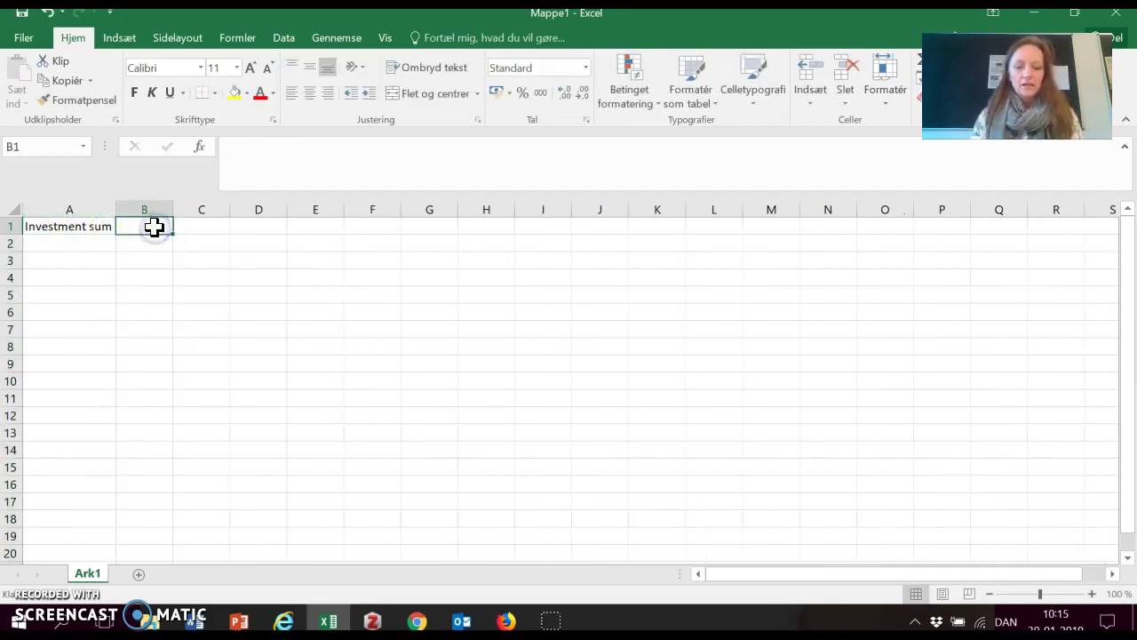
pyautogui.write('-')
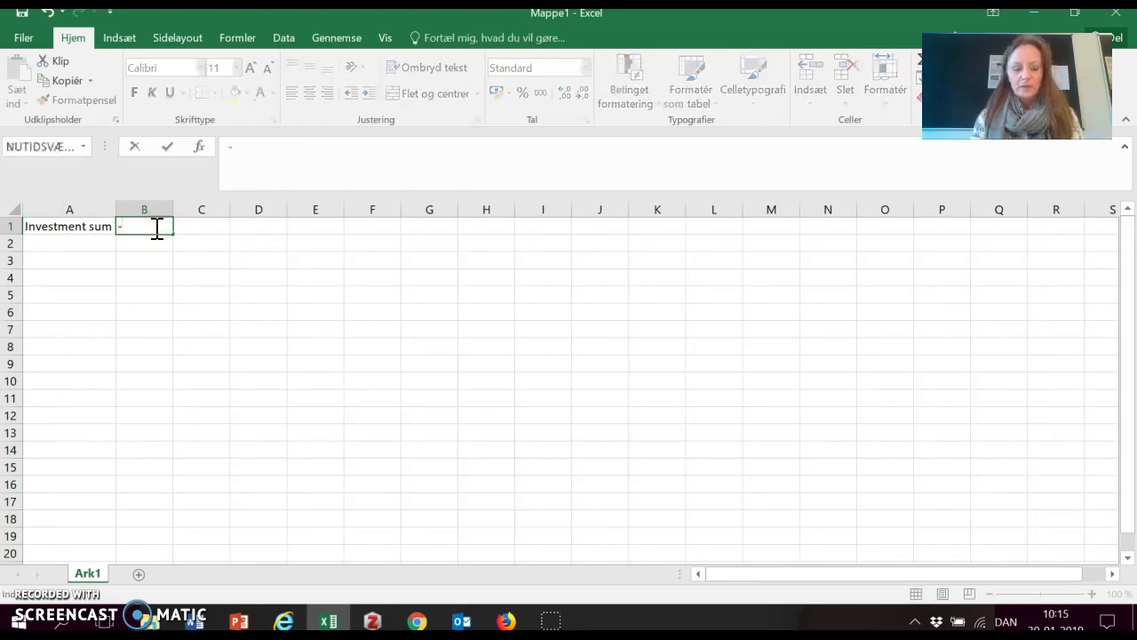
pyautogui.write('2.400')
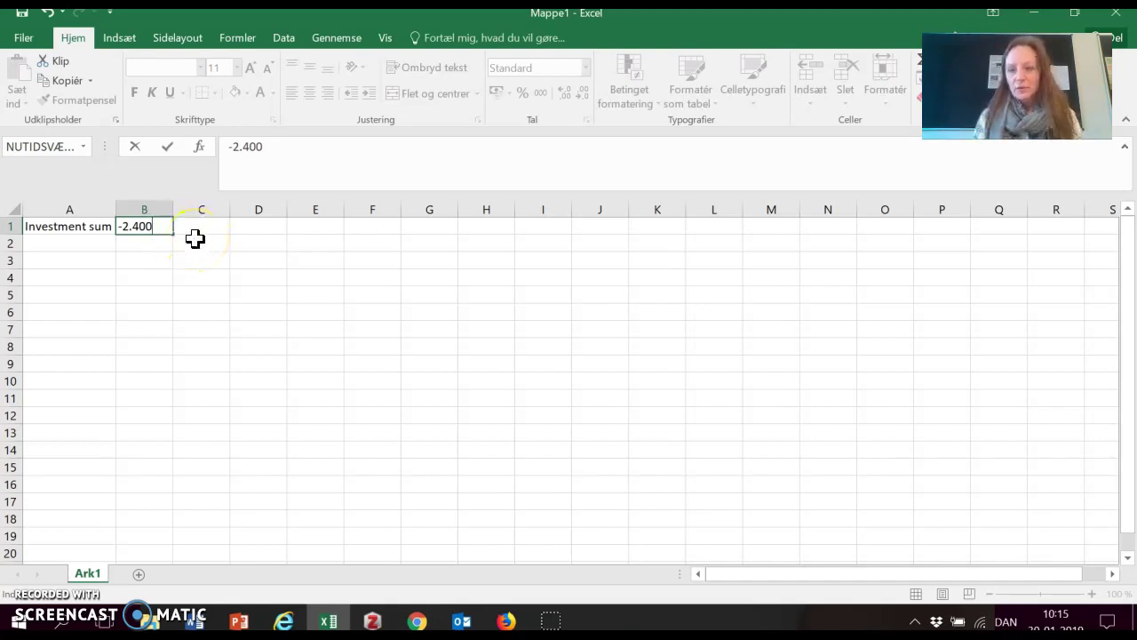
pyautogui.press('Return')
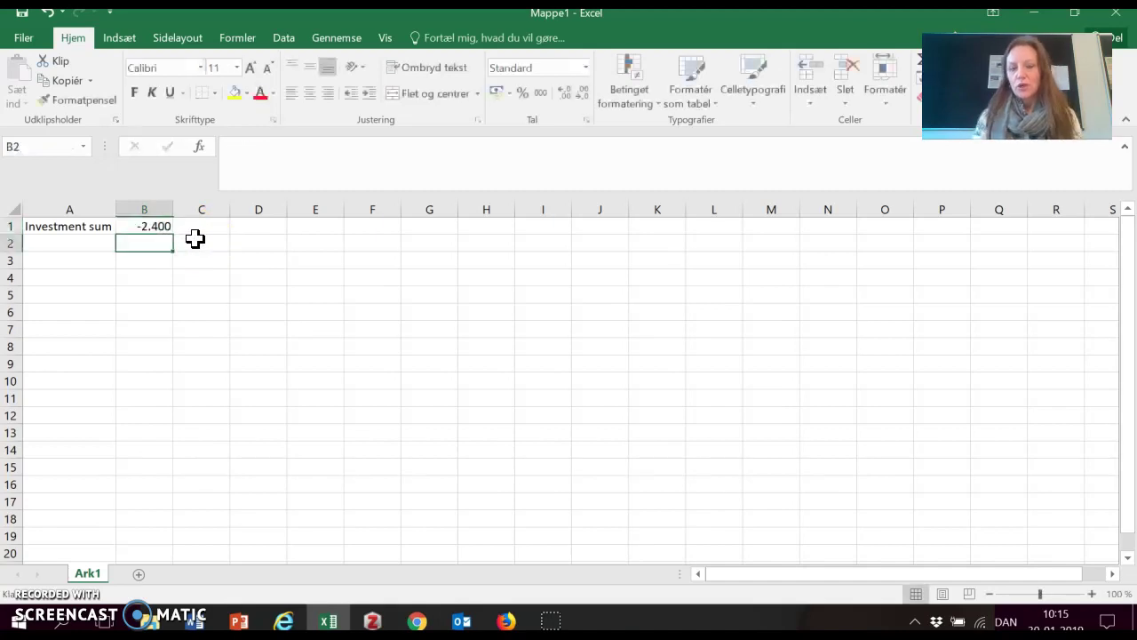
# Enter the label 'Calculation rate' in A2 with 12% in B2
pyautogui.click(85, 243)
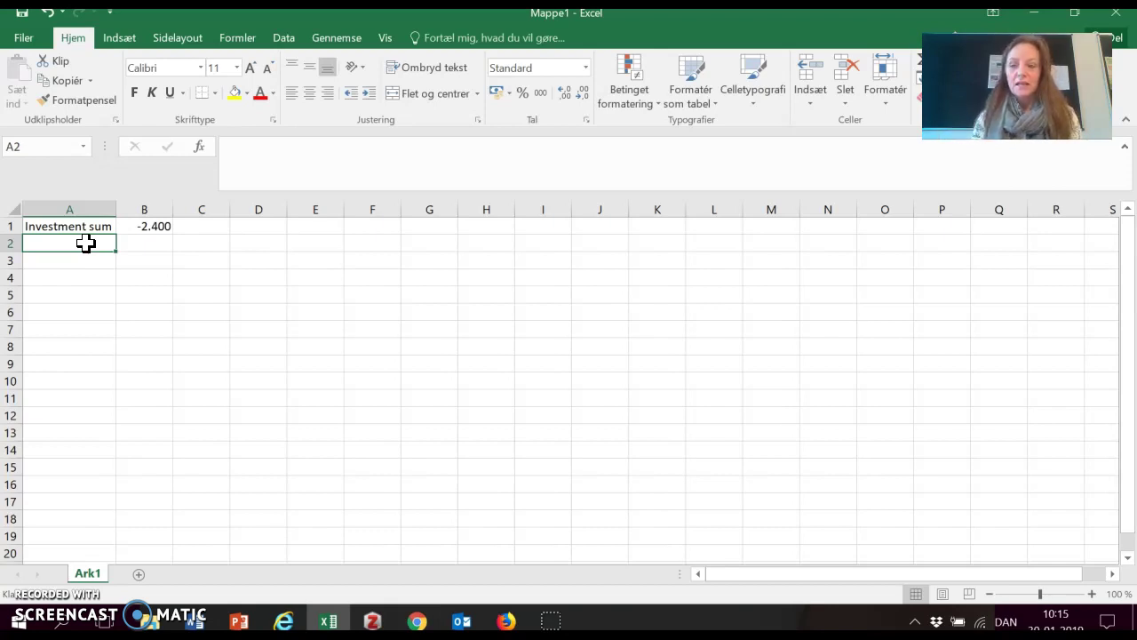
pyautogui.write('Calcut')
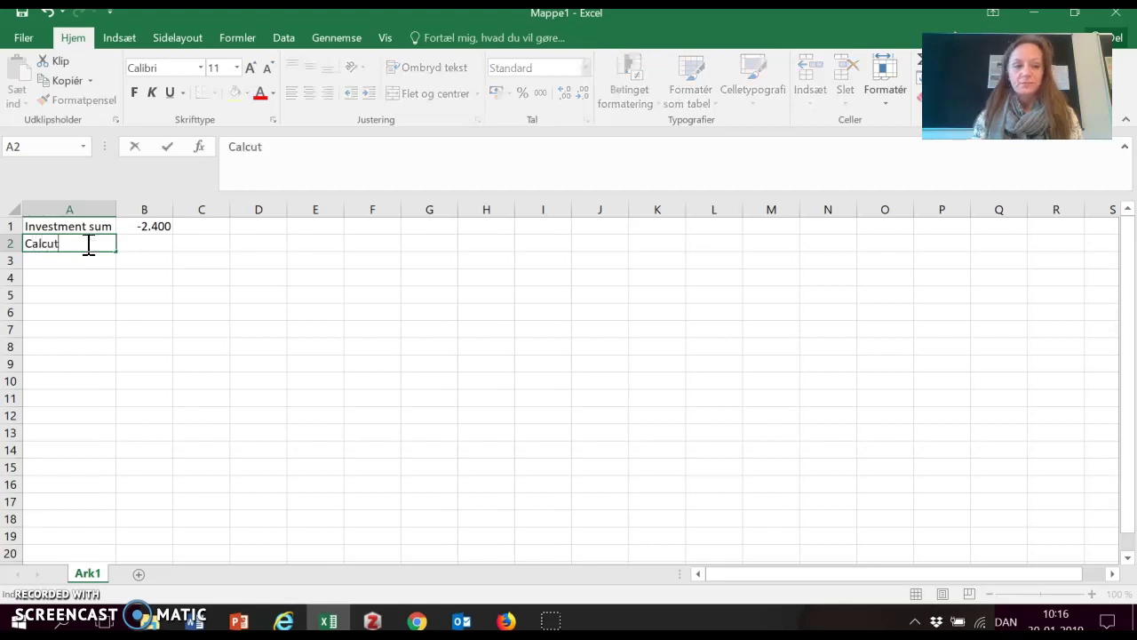
pyautogui.press('BackSpace')
pyautogui.write('lation rate')
pyautogui.press('Tab')
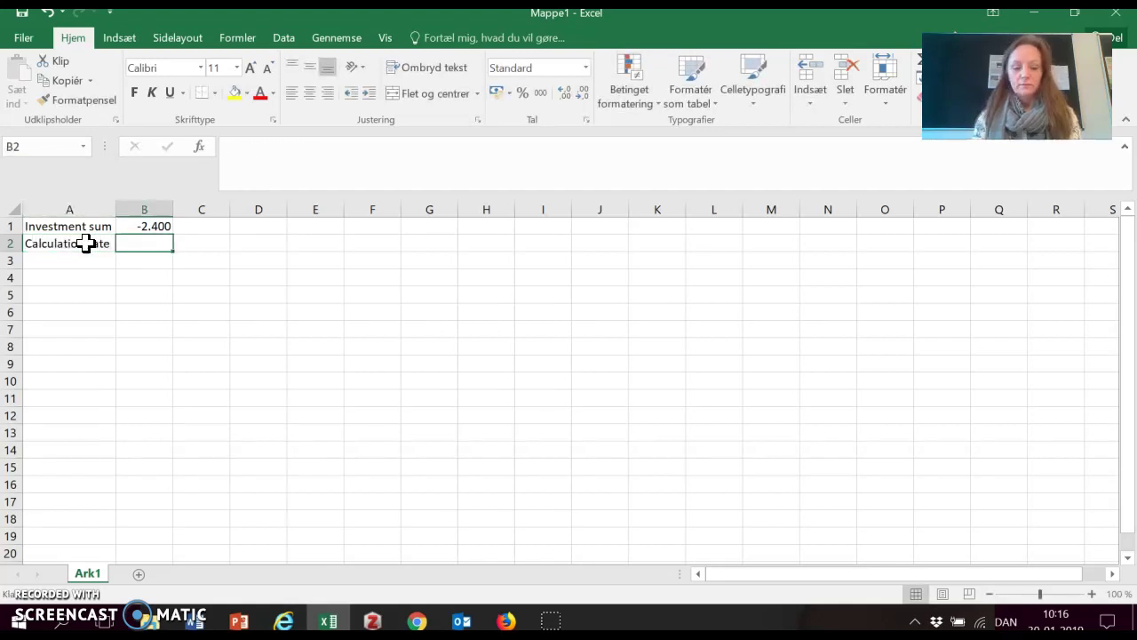
pyautogui.write('12%')
pyautogui.press('Return')
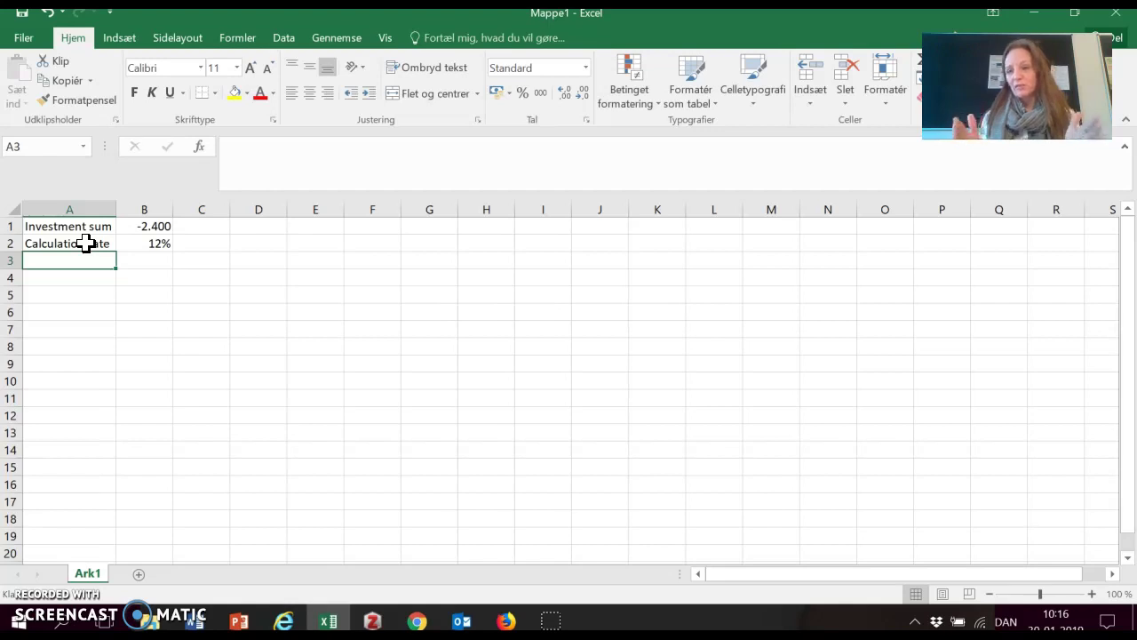
# Enter 'Lifetime' in A3 with 4 in B3, leaving row 4 empty
pyautogui.write('Lifetime')
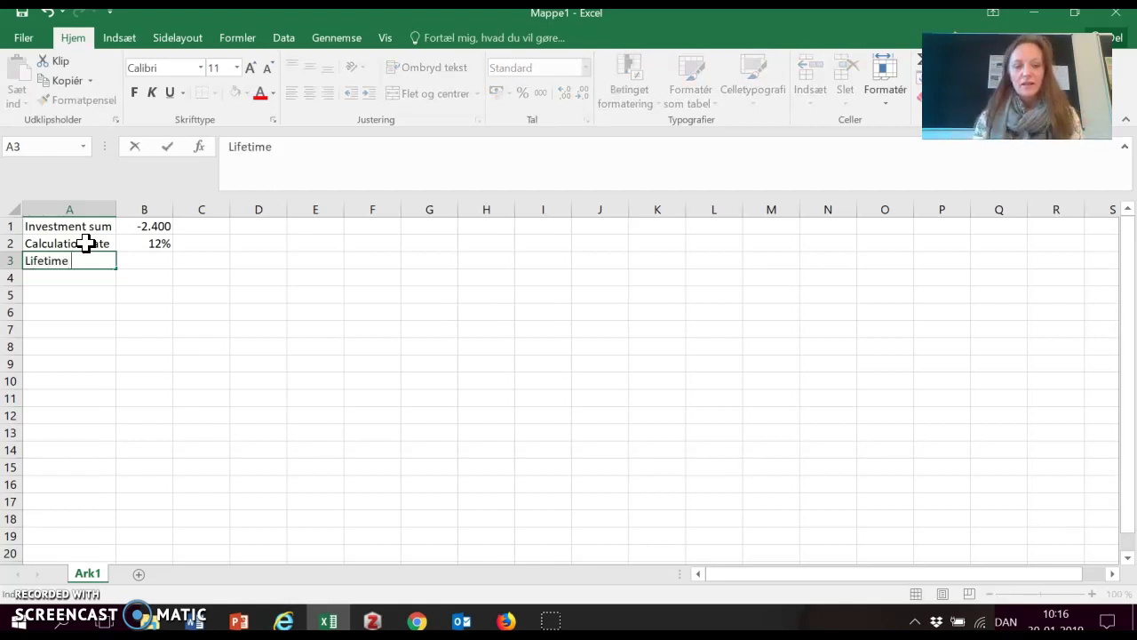
pyautogui.press('Tab')
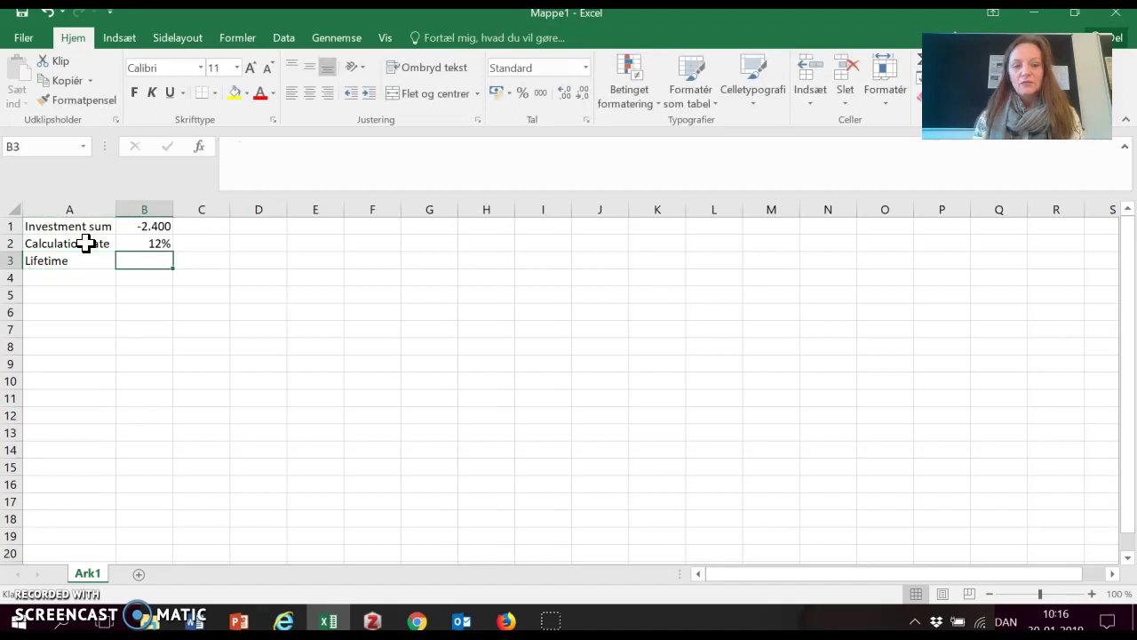
pyautogui.write('4')
pyautogui.press('Return')
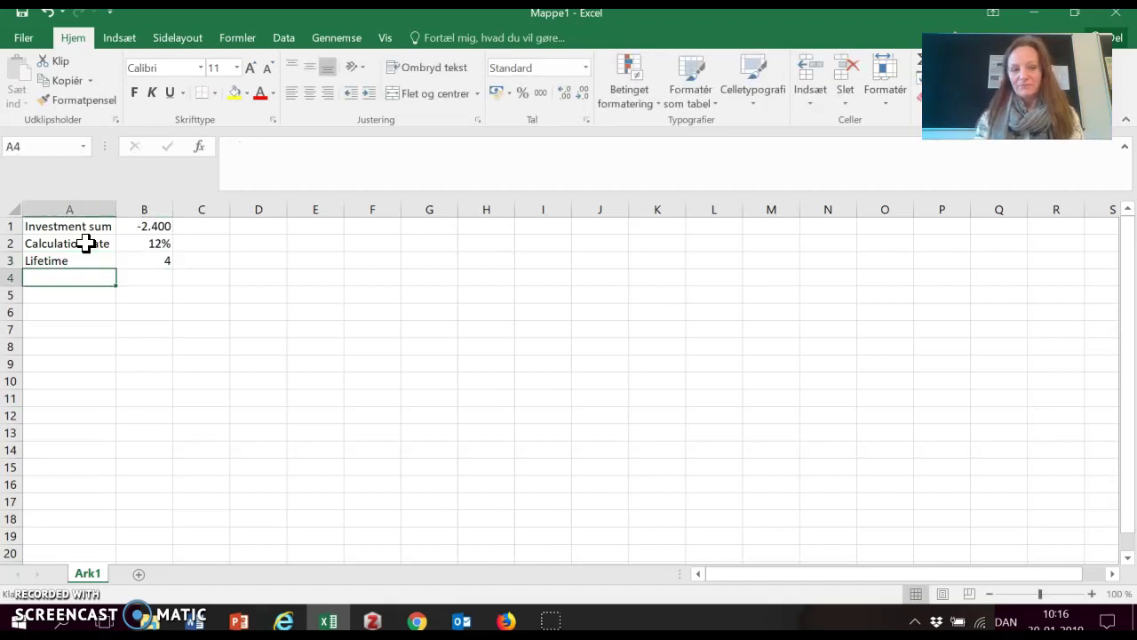
pyautogui.press('Return')
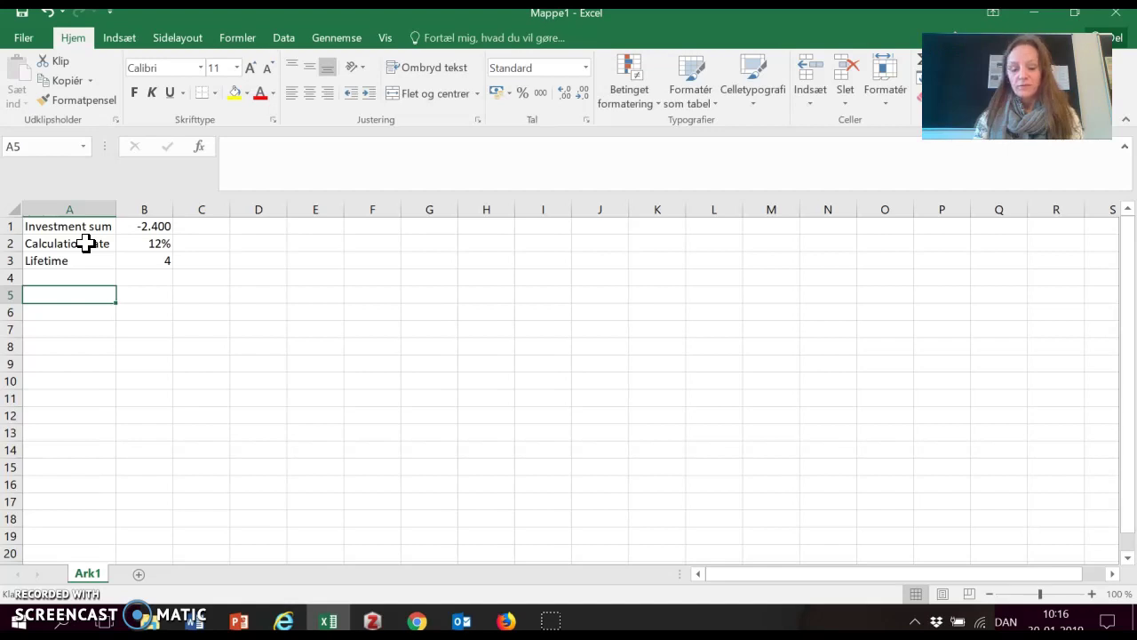
# Add 'Scrap value' with 250 in row 5 and the label 'Change in income' in A7
pyautogui.write('Scrap ')
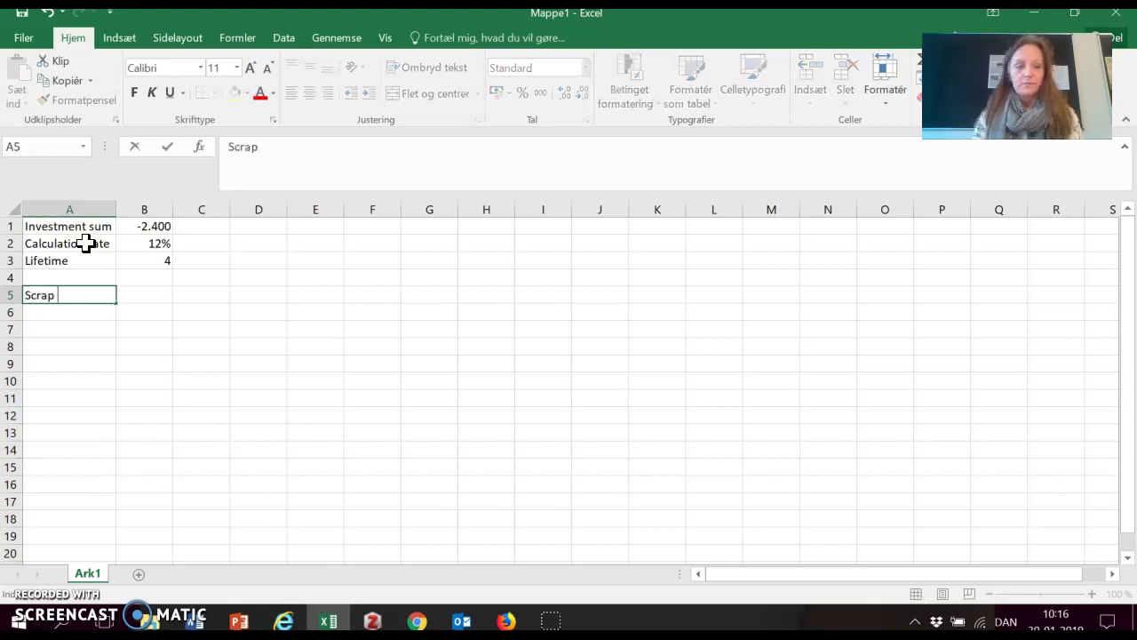
pyautogui.write('value')
pyautogui.press('Tab')
pyautogui.write('250')
pyautogui.press('Return')
pyautogui.press('Return')
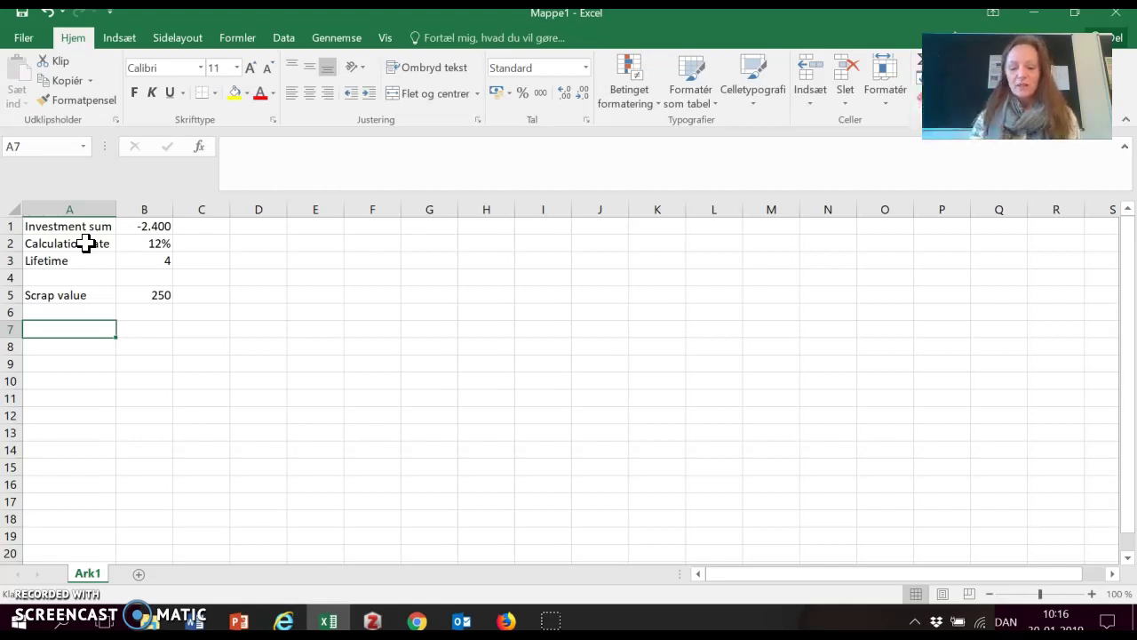
pyautogui.write('Change in i')
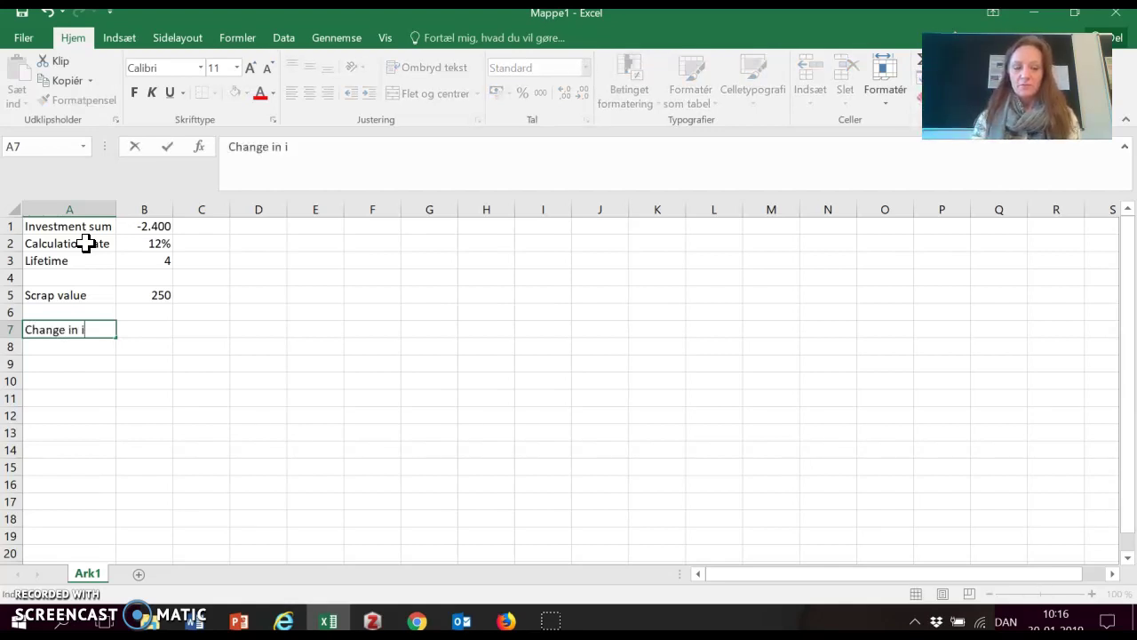
pyautogui.write('ncome')
pyautogui.press('Return')
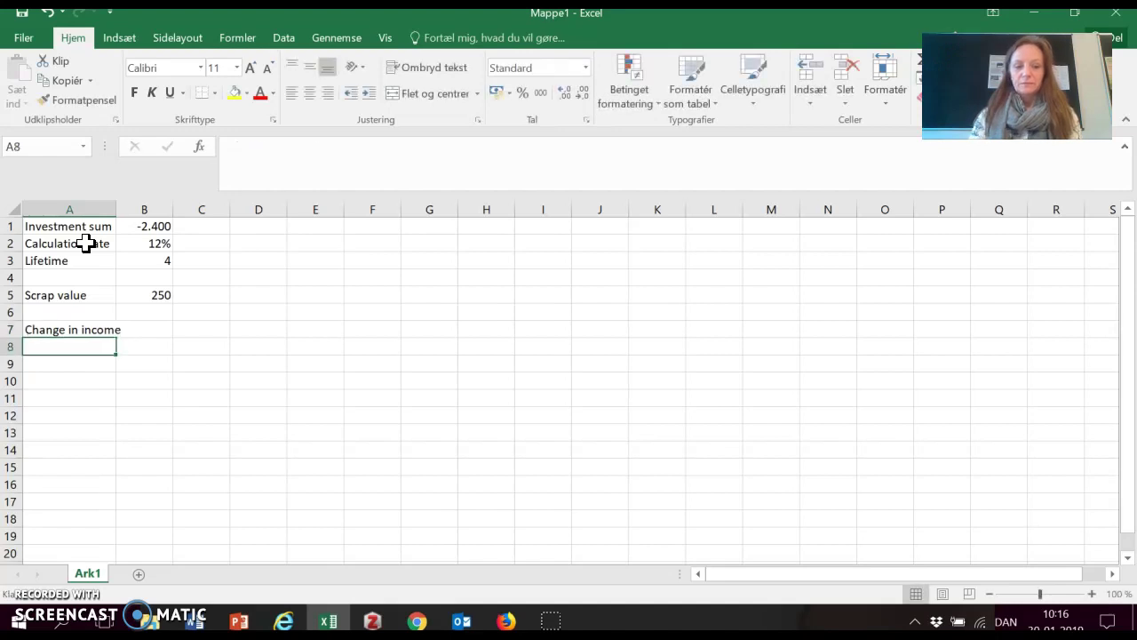
# Number the years 1, 2, 3 and 4 in cells A8:A11
pyautogui.write('1')
pyautogui.press('Return')
pyautogui.write('2')
pyautogui.press('Return')
pyautogui.write('3')
pyautogui.press('Return')
pyautogui.press('Return')
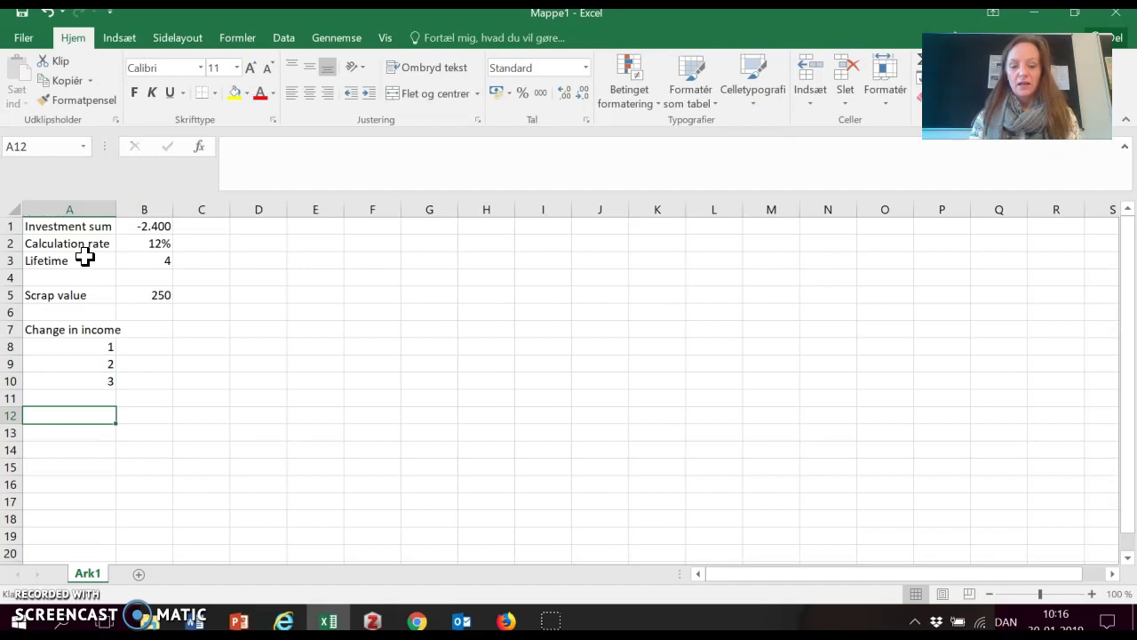
pyautogui.press('Up')
pyautogui.write('4')
pyautogui.press('Tab')
pyautogui.press('Down')
pyautogui.press('Up')
pyautogui.press('Up')
pyautogui.press('Up')
pyautogui.press('Up')
# Enter income changes 500, 900, 1.200 and 750 in B8:B11
pyautogui.write('500')
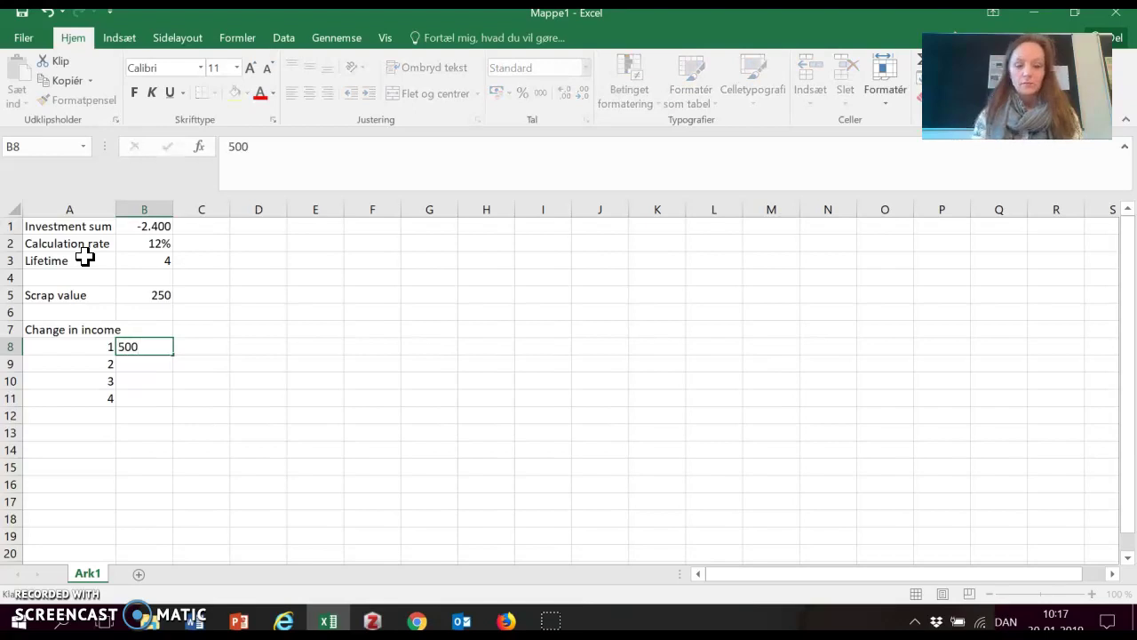
pyautogui.press('Return')
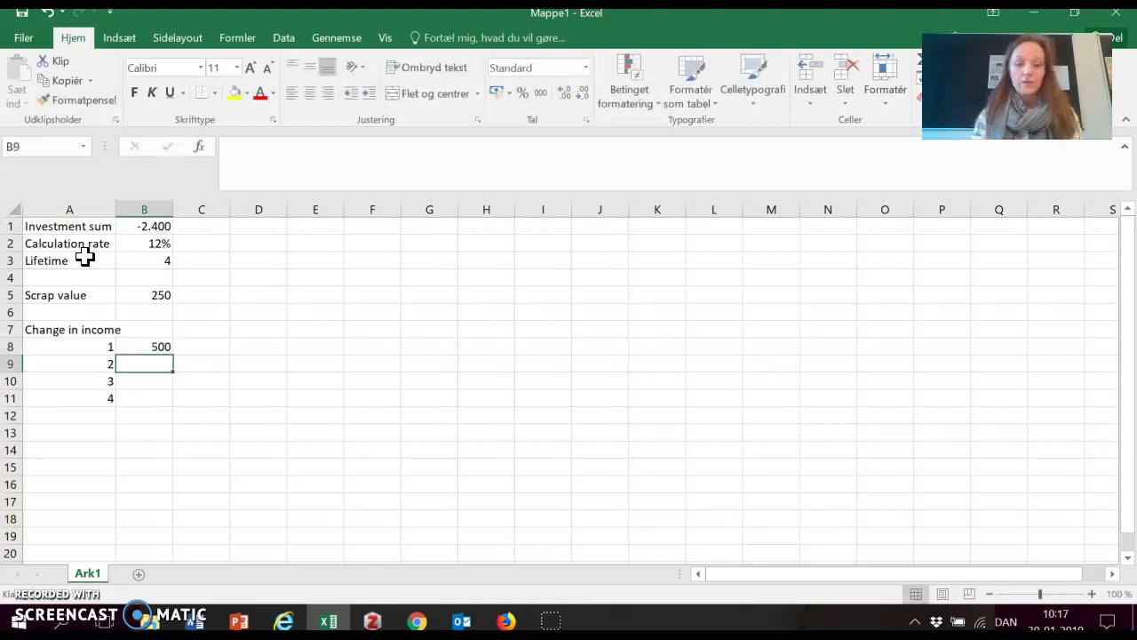
pyautogui.write('9000')
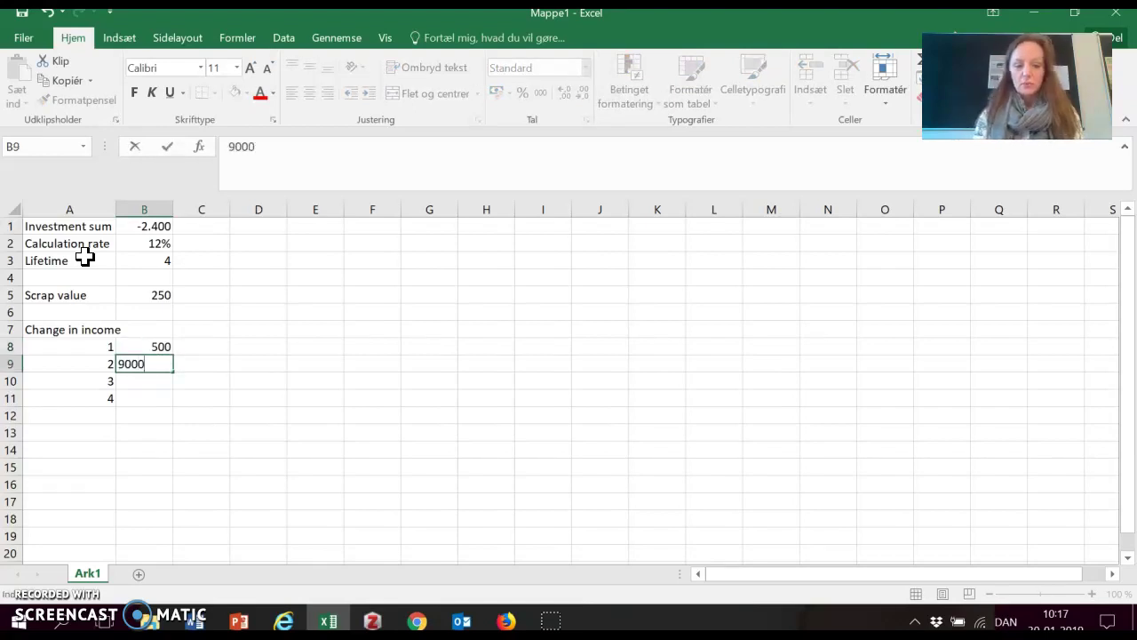
pyautogui.press('BackSpace')
pyautogui.press('Return')
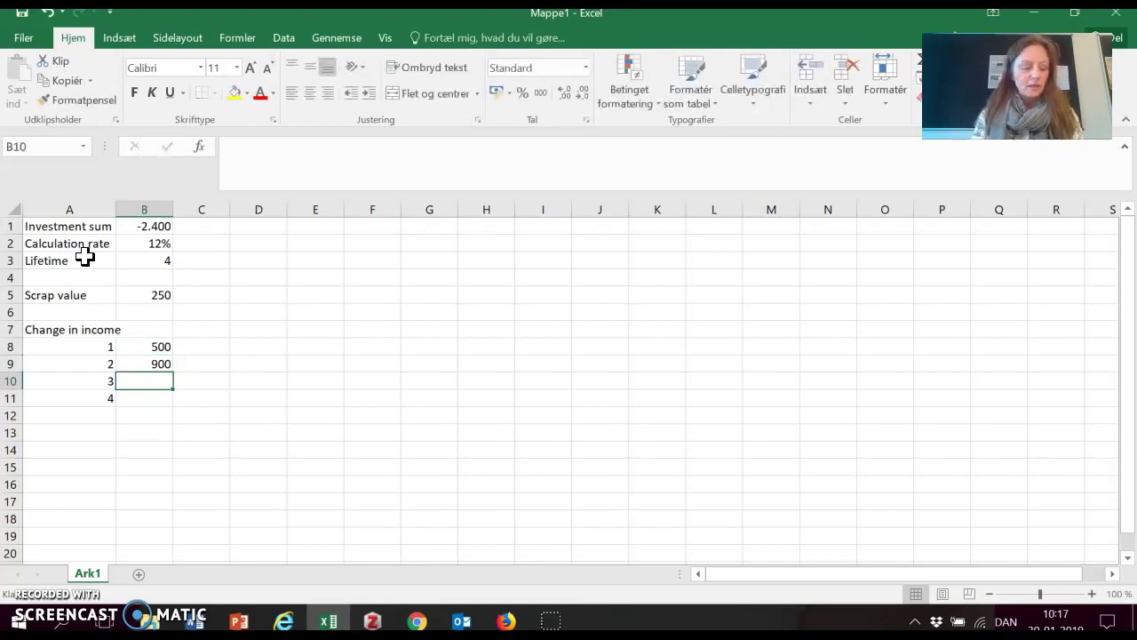
pyautogui.write('1.200')
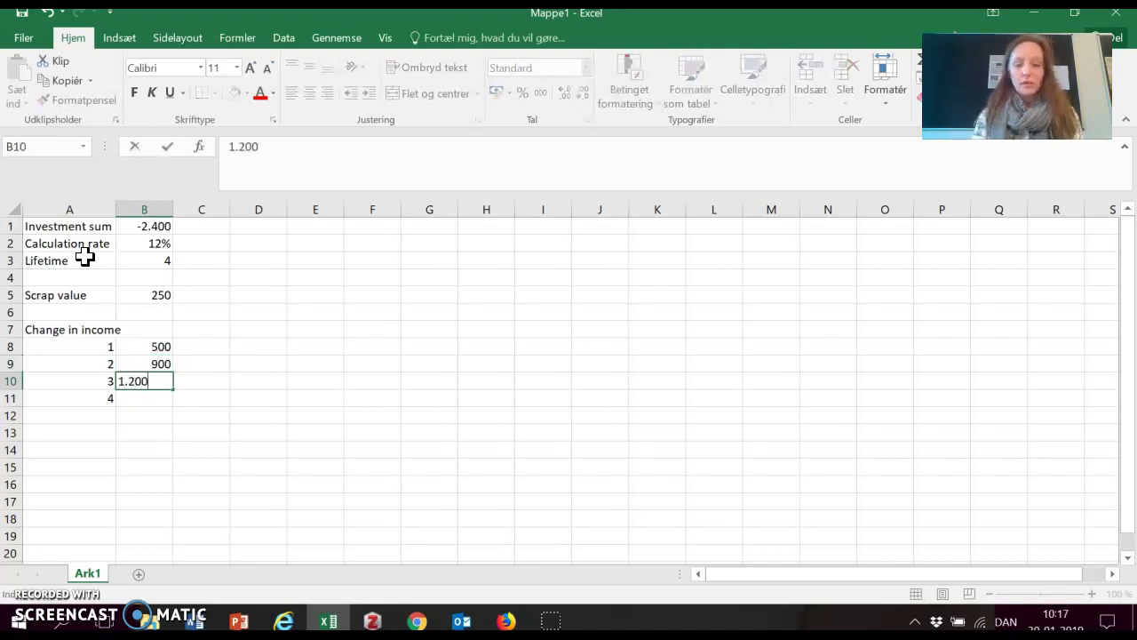
pyautogui.press('Return')
pyautogui.write('1.000')
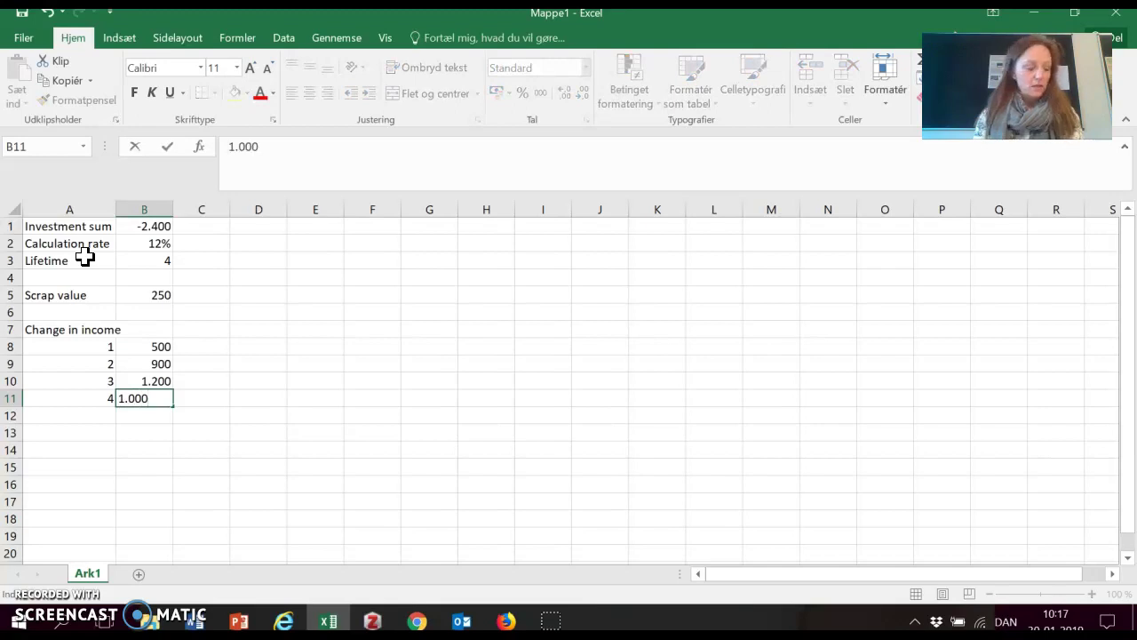
pyautogui.press('BackSpace')
pyautogui.press('BackSpace')
pyautogui.press('BackSpace')
pyautogui.press('BackSpace')
pyautogui.press('BackSpace')
pyautogui.write('750')
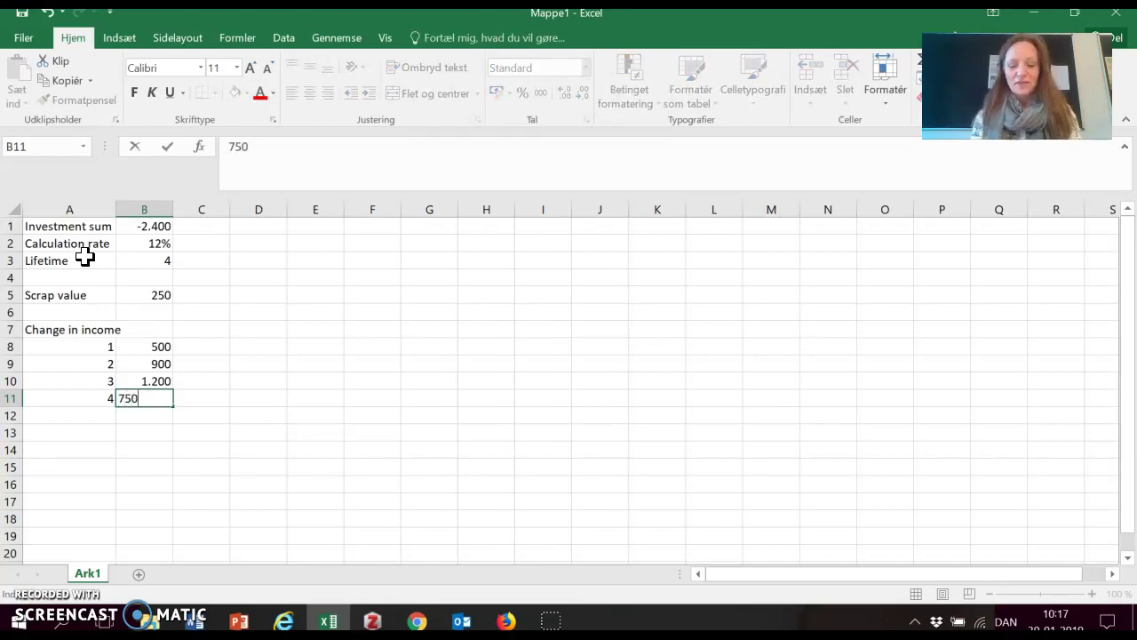
pyautogui.press('Return')
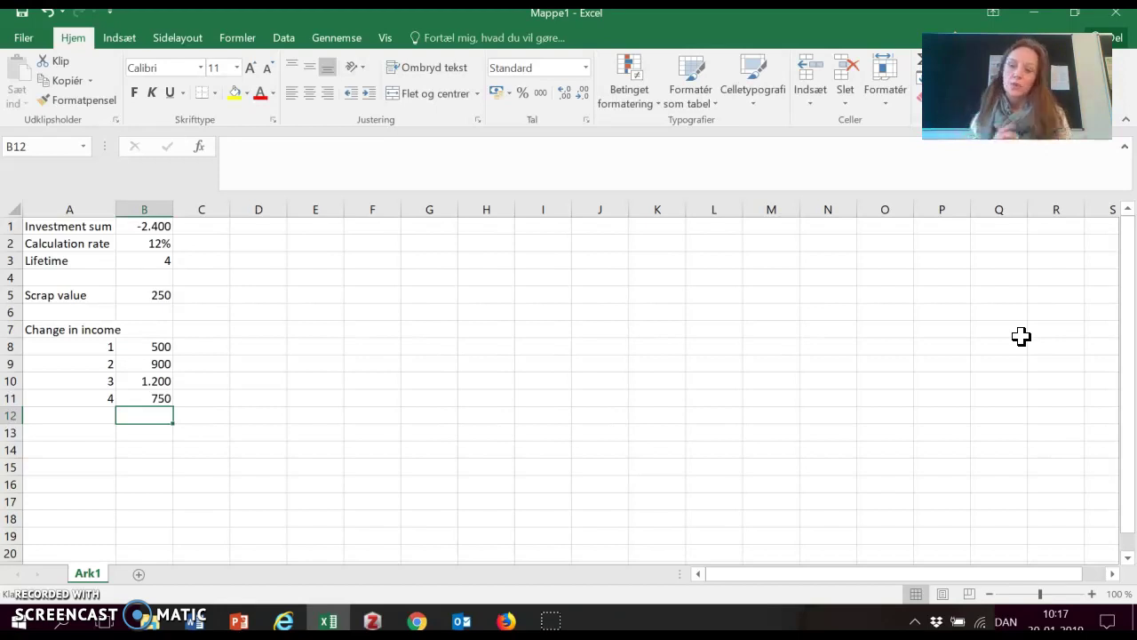
# Put 'Year / n' in E3 and 'Investment' / 'Scrap value' in F3, widening column F
pyautogui.click(330, 261)
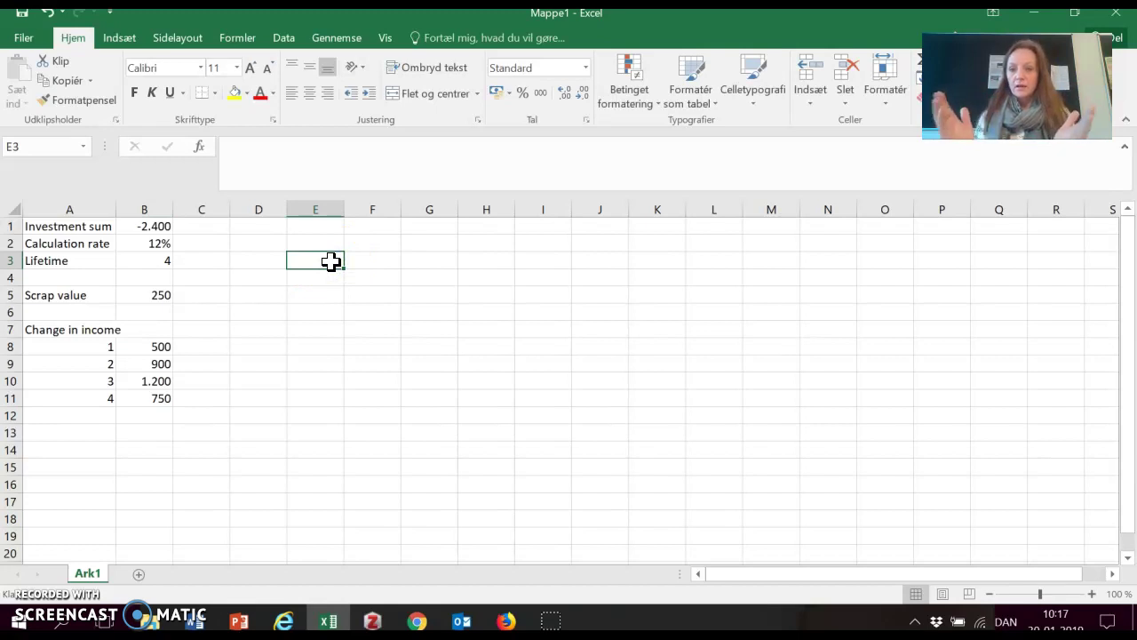
pyautogui.click(342, 264)
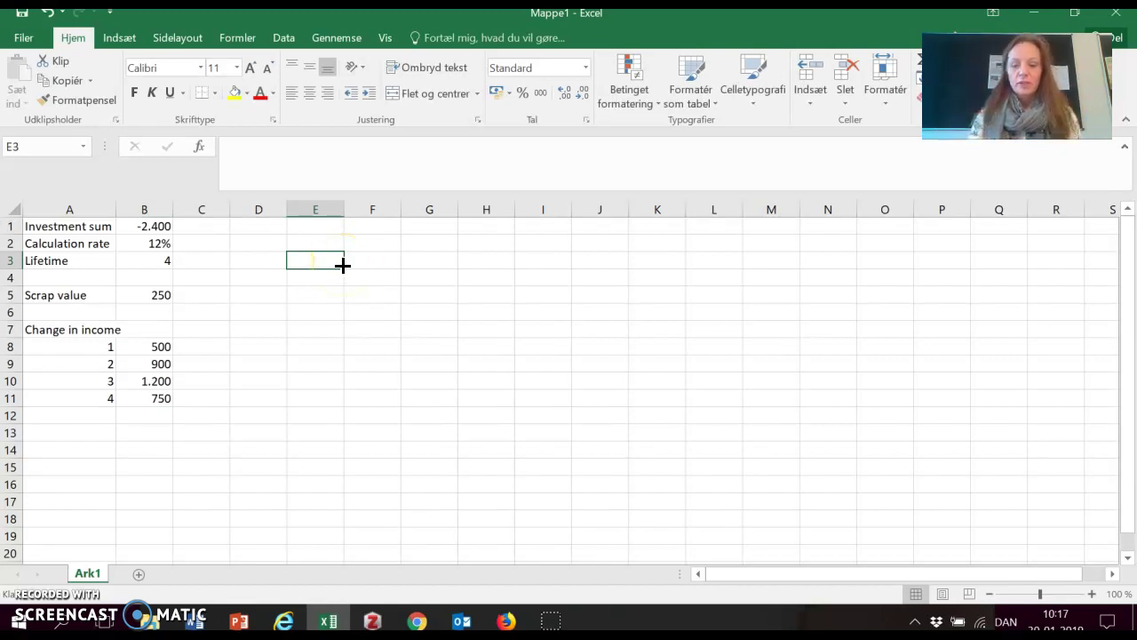
pyautogui.write('Year')
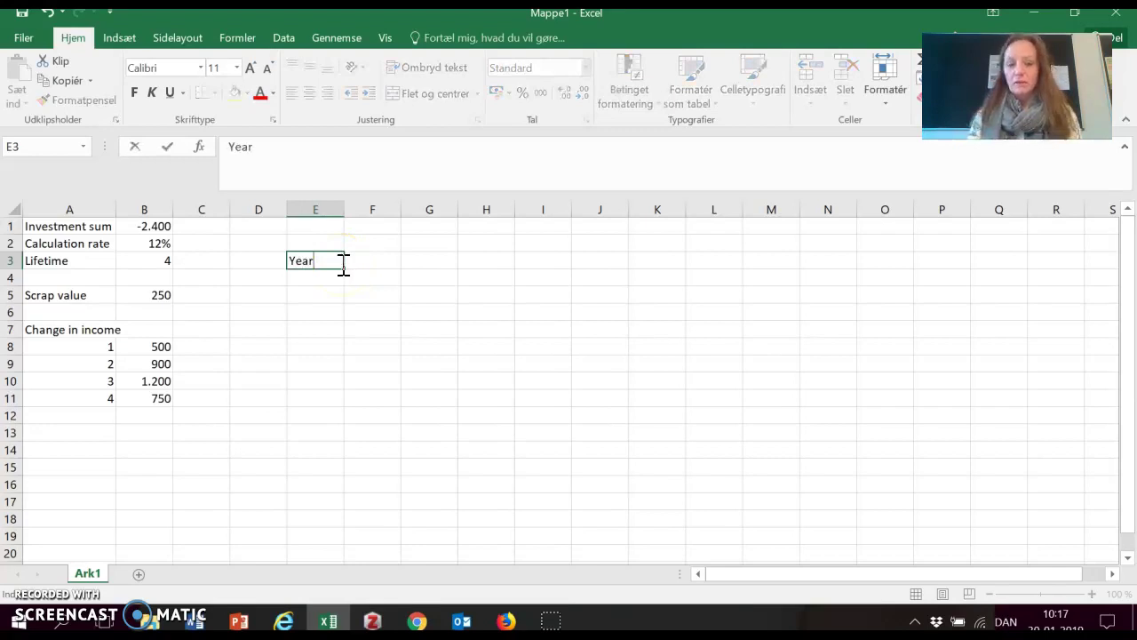
pyautogui.write(' / n')
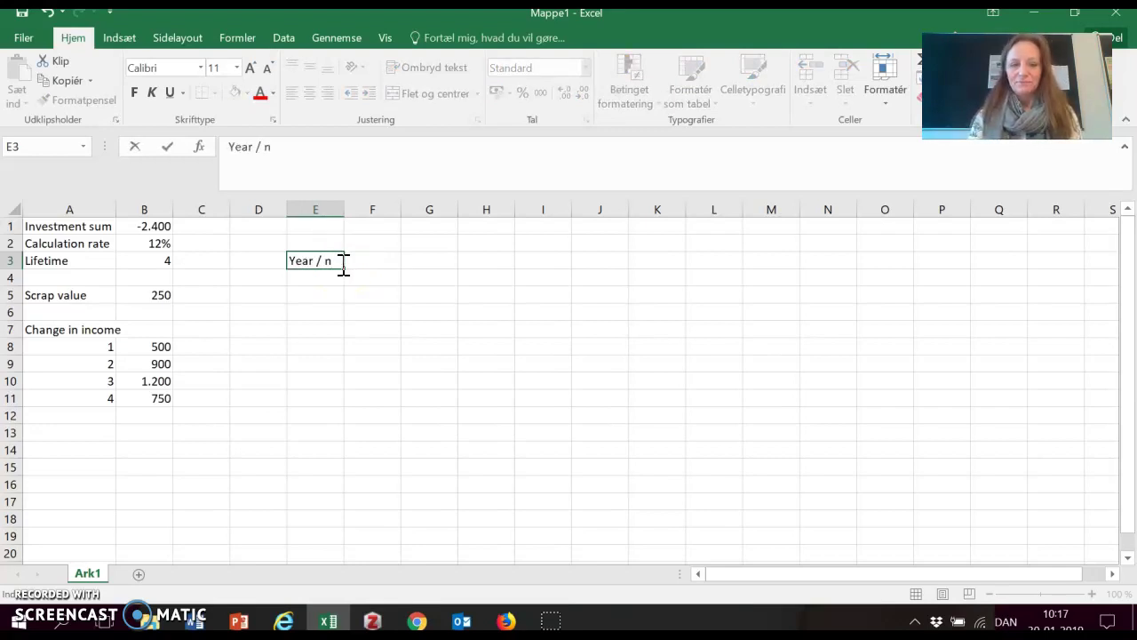
pyautogui.press('Tab')
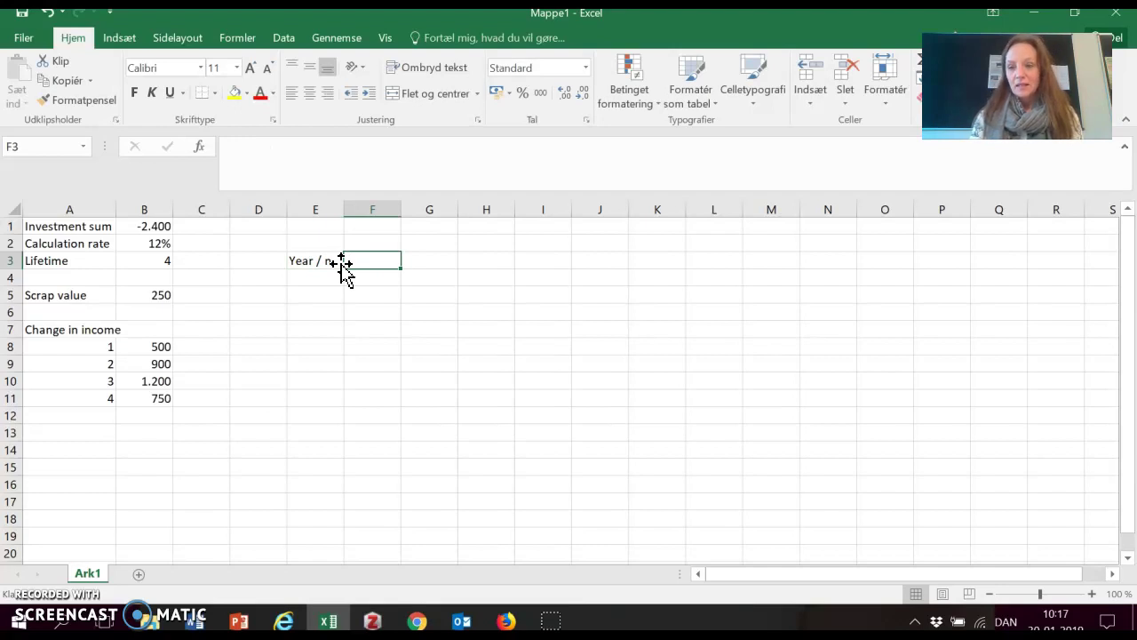
pyautogui.write('Invest')
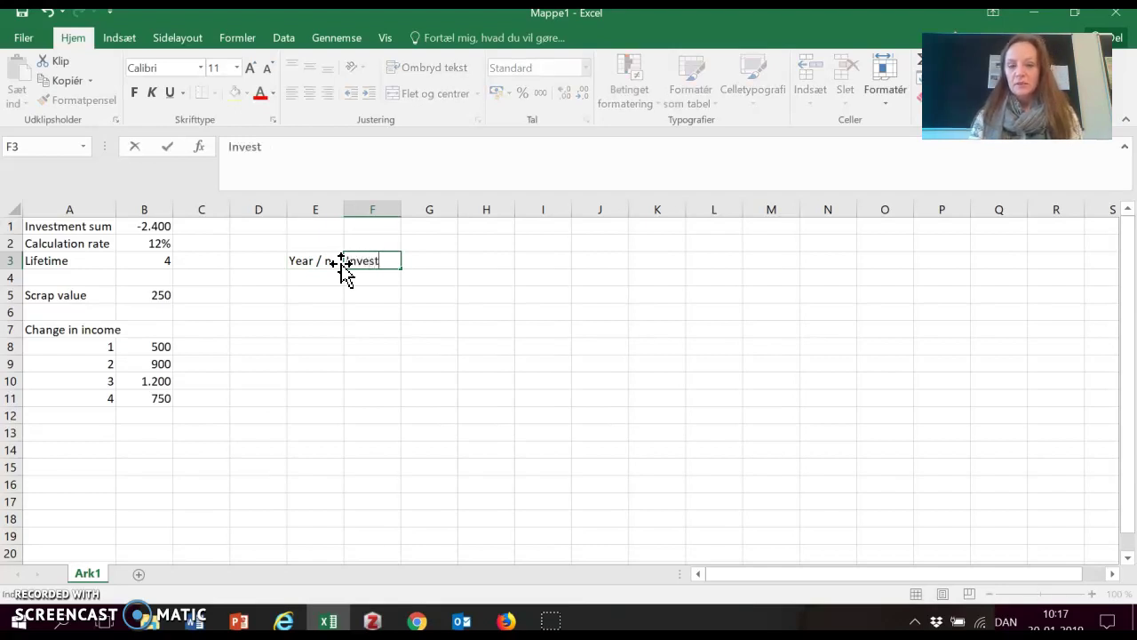
pyautogui.write('ment ')
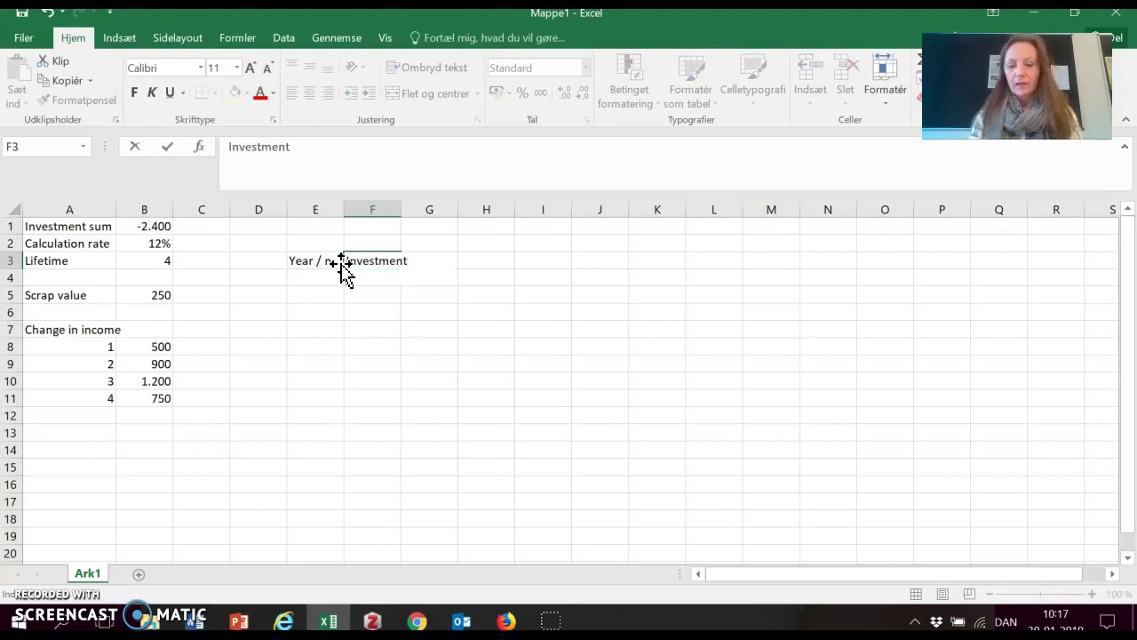
pyautogui.write('Scrap')
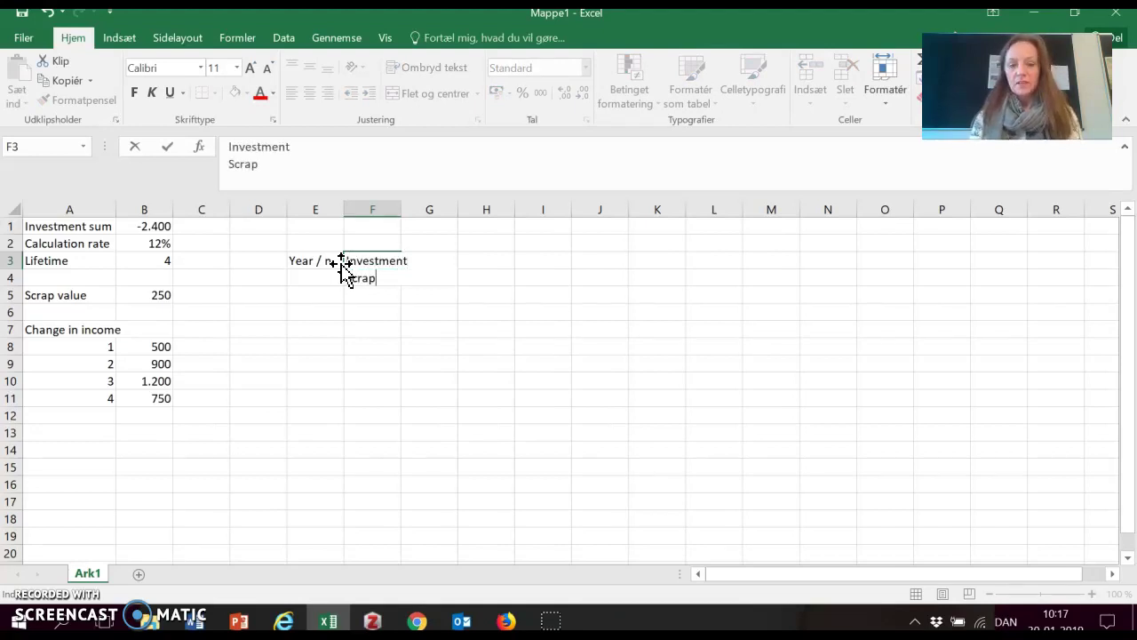
pyautogui.write(' value')
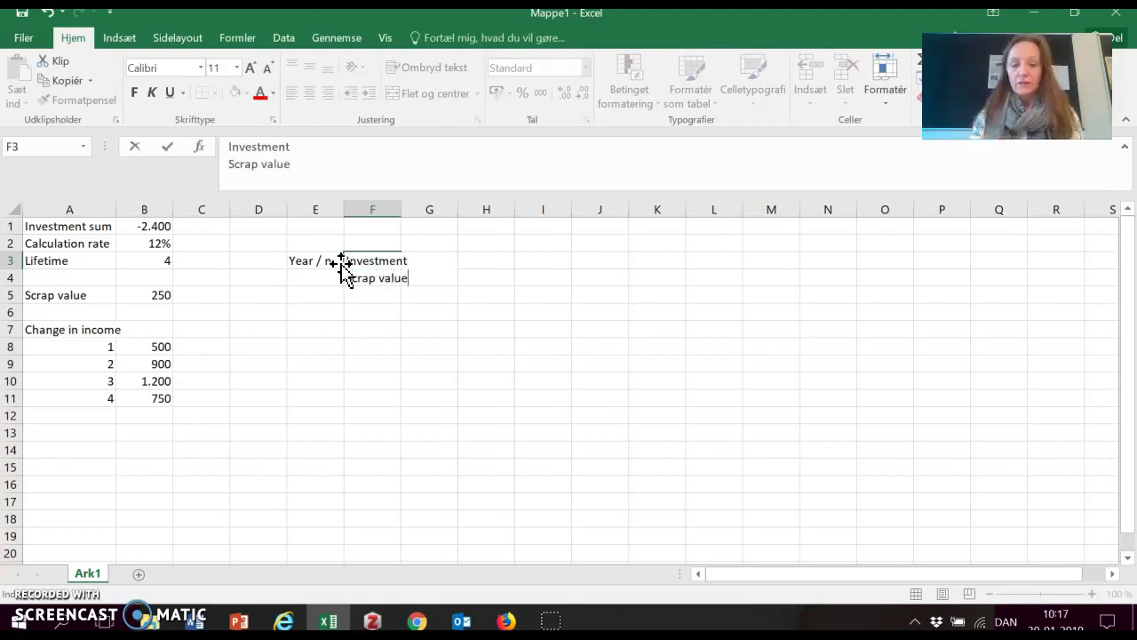
pyautogui.click(395, 210)
pyautogui.moveTo(400, 214); pyautogui.dragTo(429, 213)
pyautogui.doubleClick(384, 297)
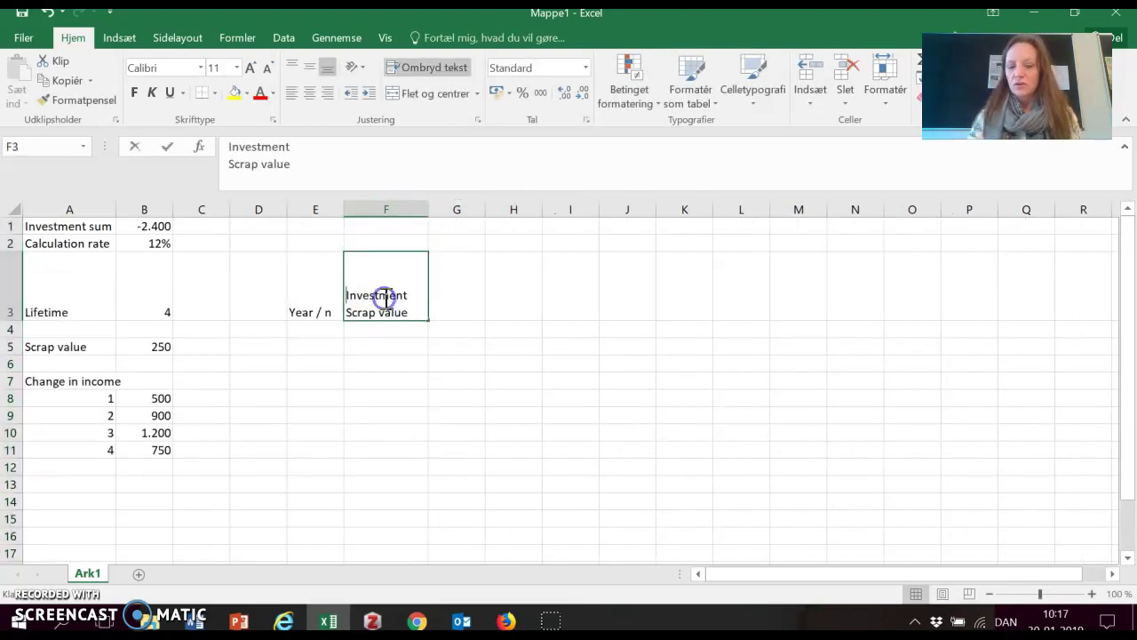
pyautogui.press('Return')
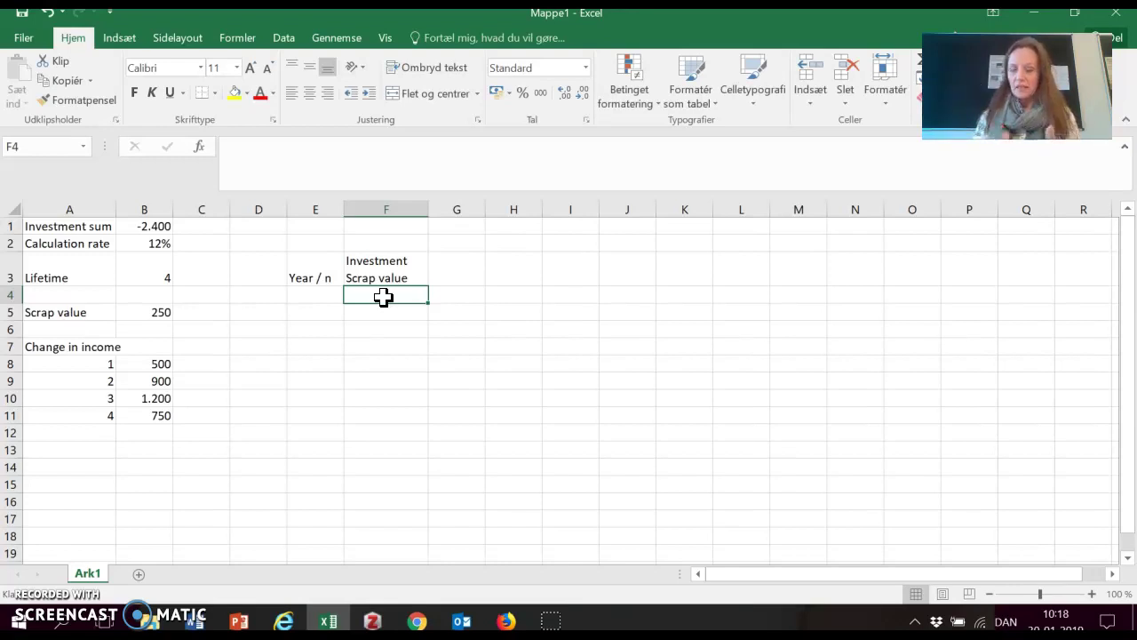
# Write the heading 'Change' / 'income' on two lines in cell G3
pyautogui.click(448, 268)
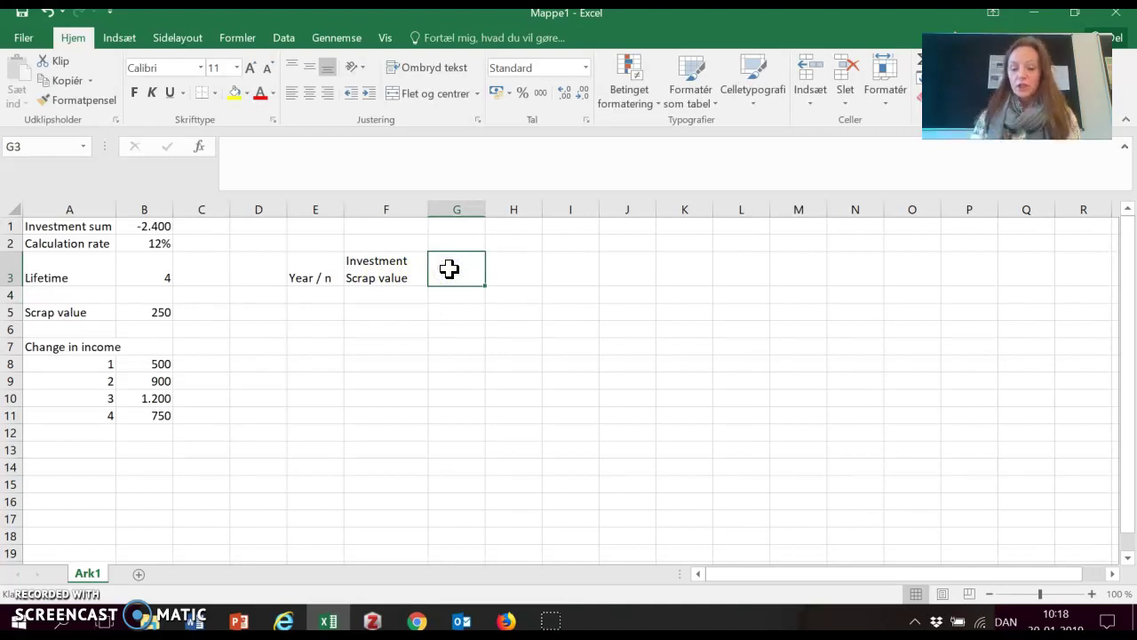
pyautogui.write('Change in')
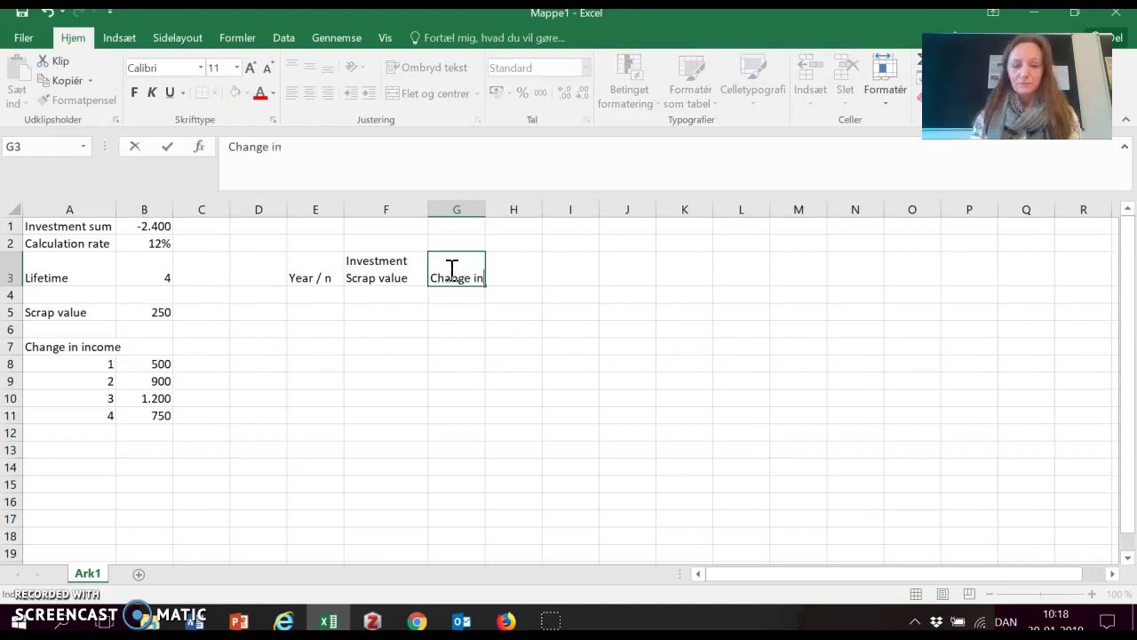
pyautogui.press('Return')
pyautogui.doubleClick(448, 268)
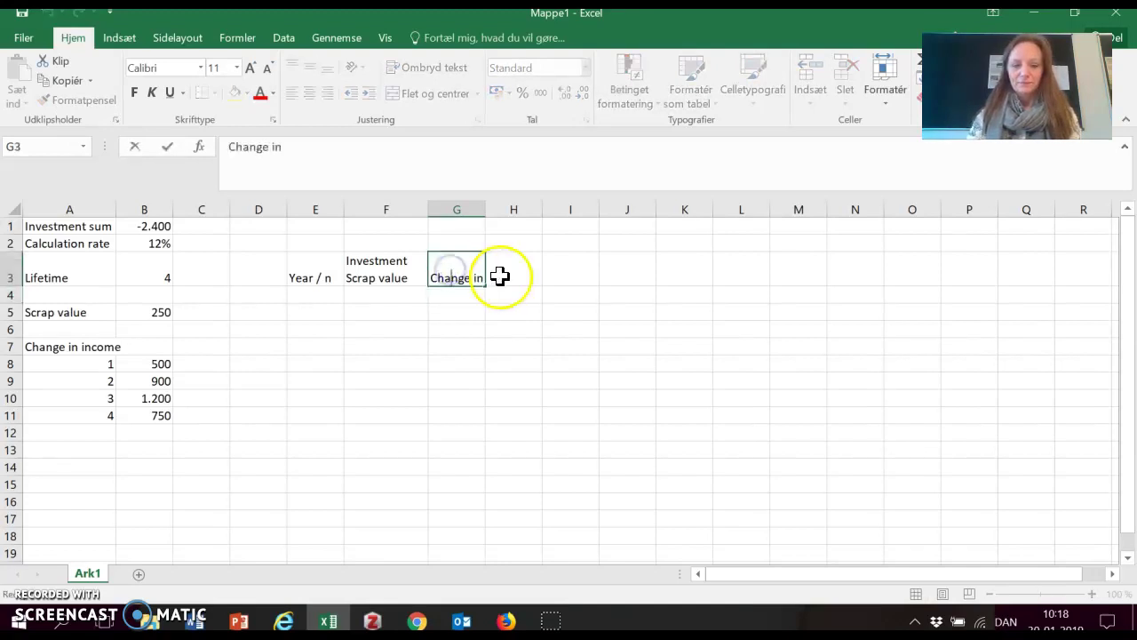
pyautogui.hotkey('alt', 'Return')
pyautogui.write('income')
pyautogui.press('Tab')
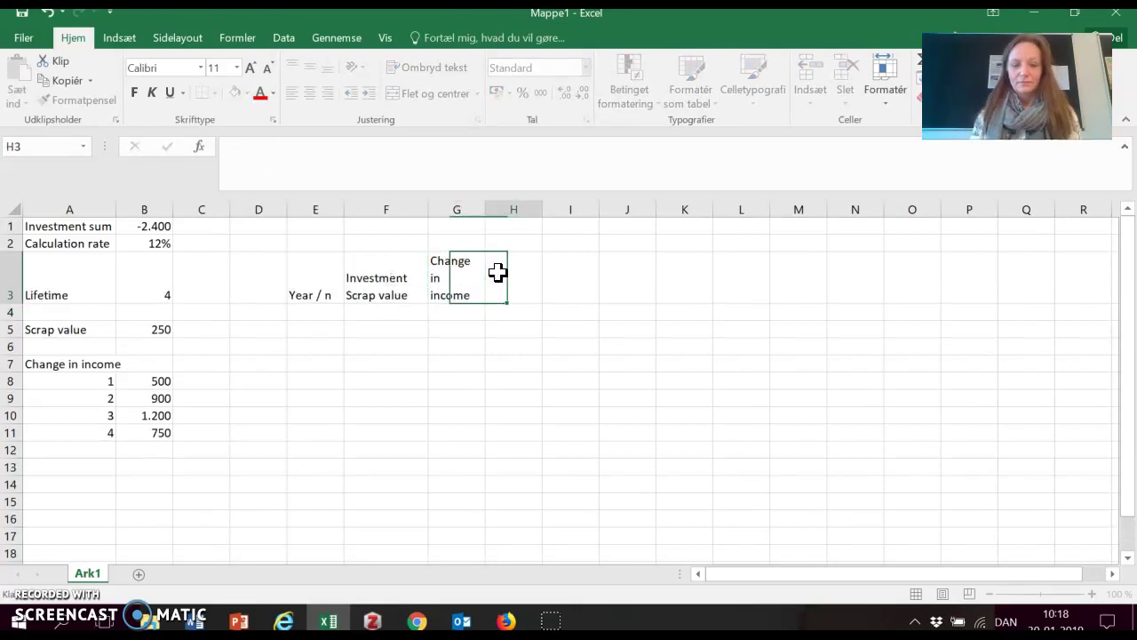
# Add the heading 'Net payment' in H3 and autofit column H
pyautogui.click(514, 278)
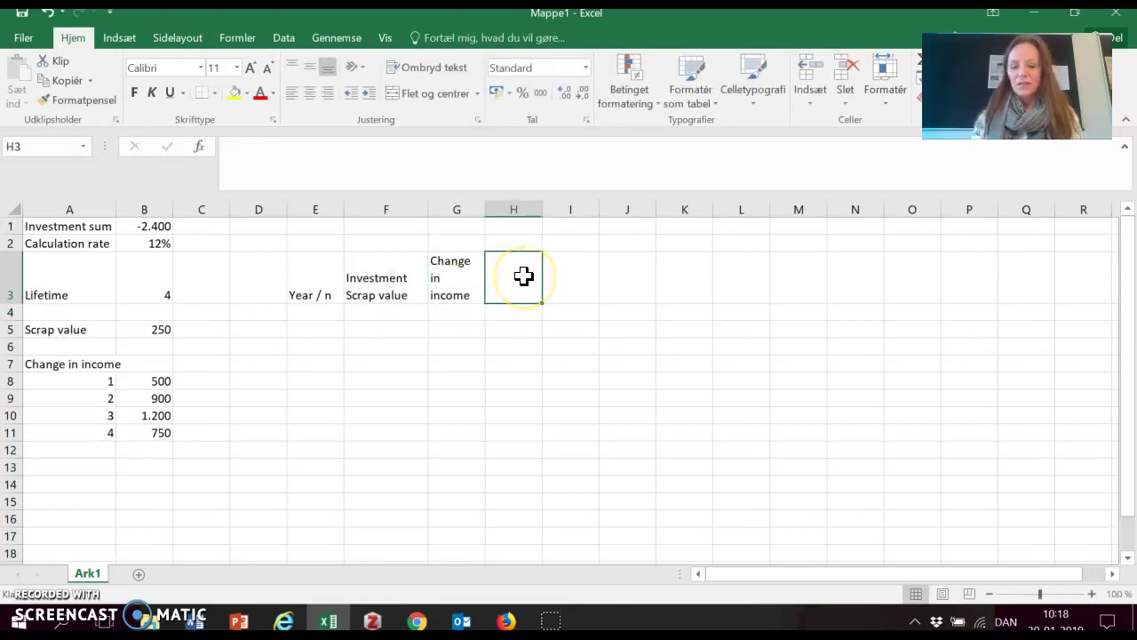
pyautogui.write('Net p')
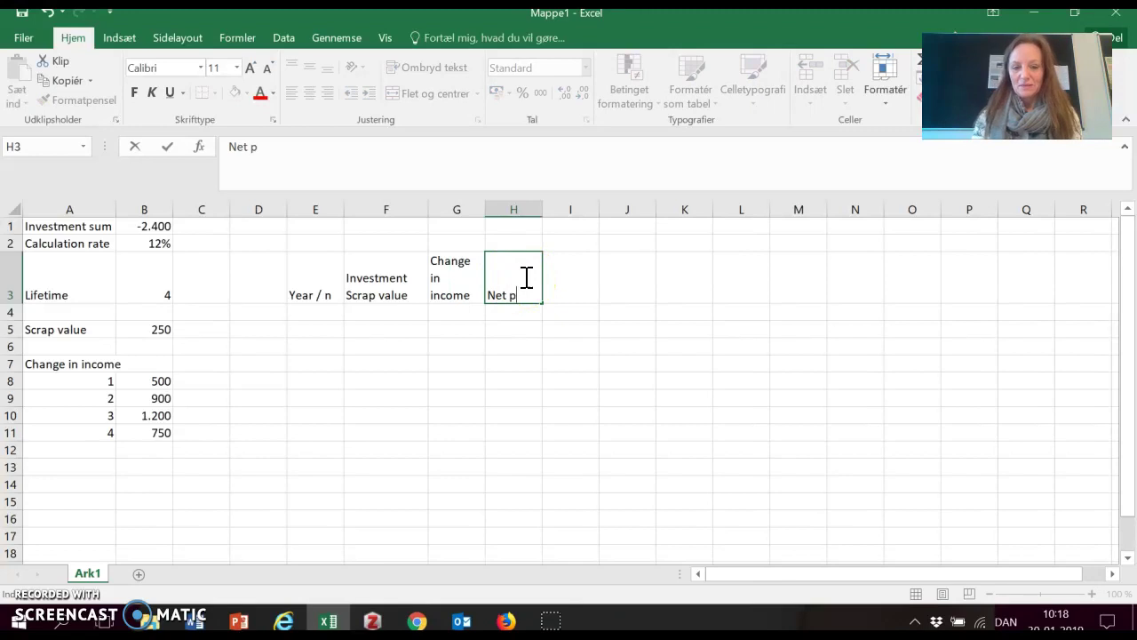
pyautogui.write('ayment')
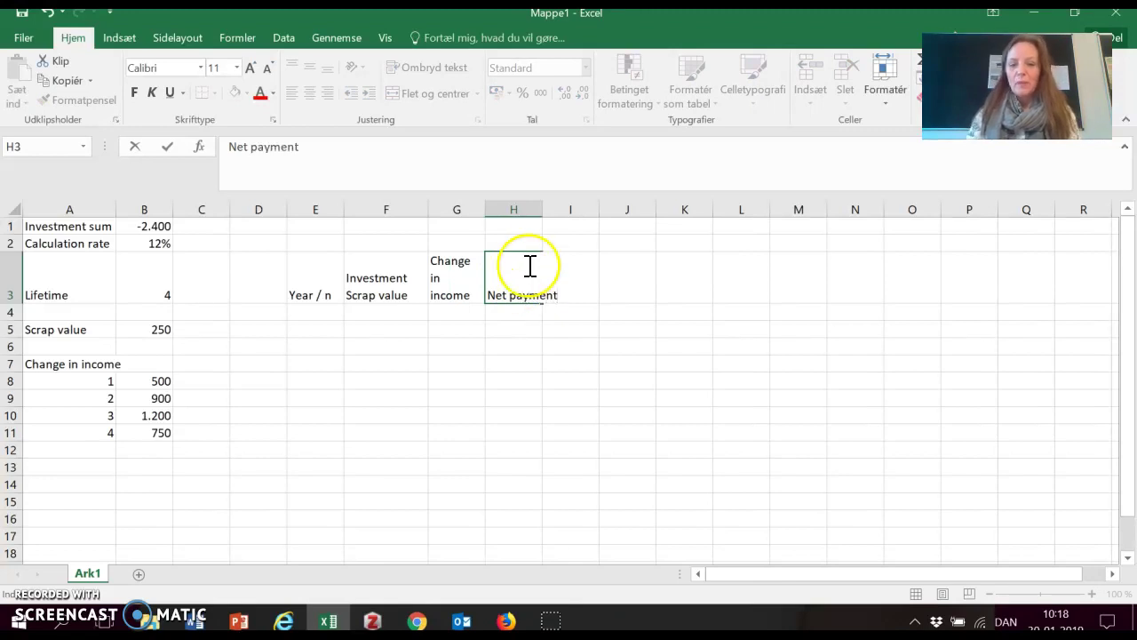
pyautogui.click(544, 211)
pyautogui.doubleClick(542, 211)
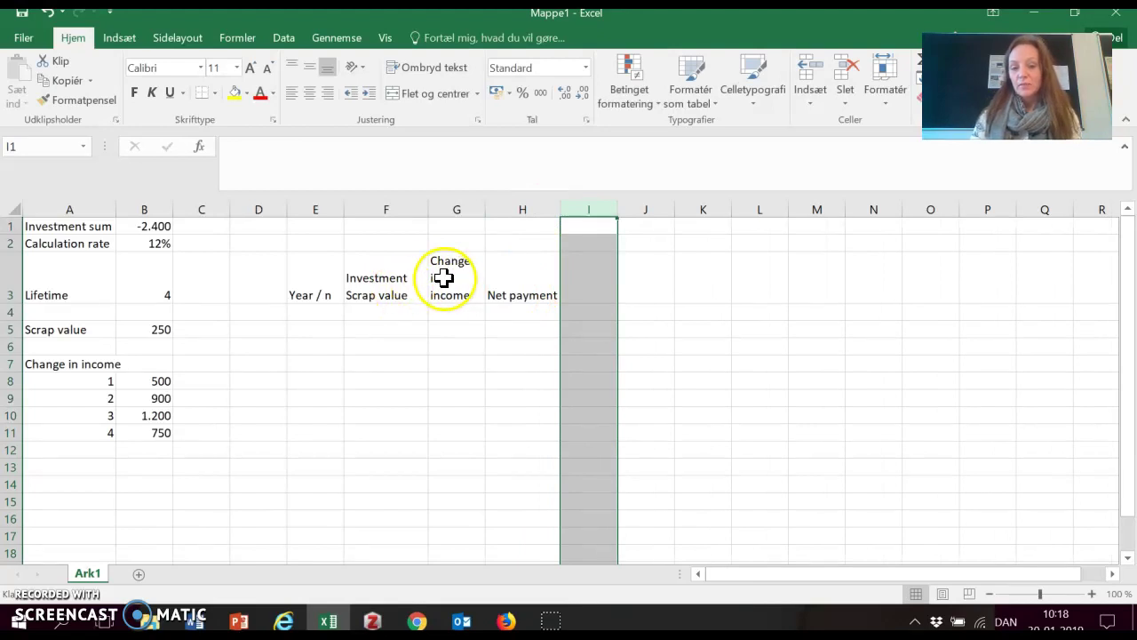
# Enter 0 and 1 in E4:E5 and extend the year series down to 4
pyautogui.click(314, 311)
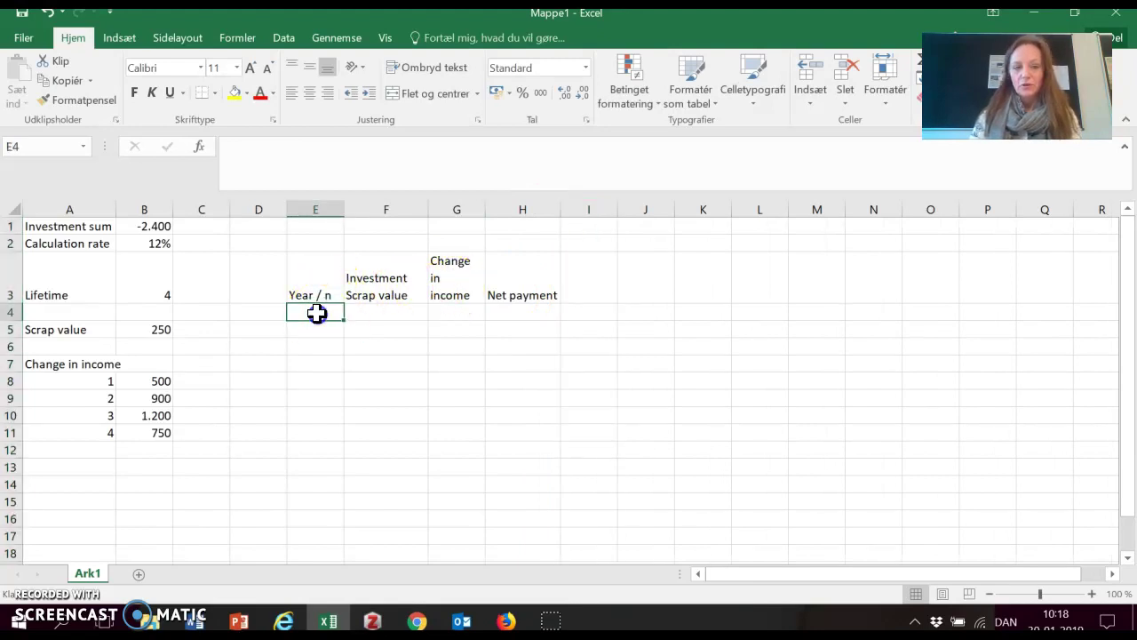
pyautogui.write('0')
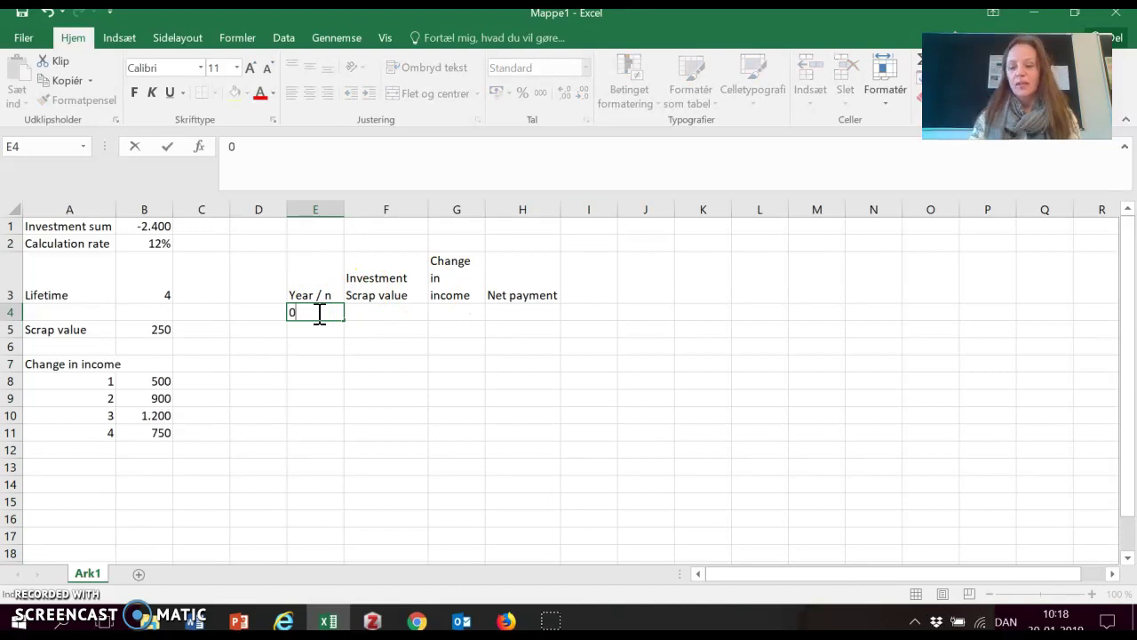
pyautogui.press('Return')
pyautogui.write('1')
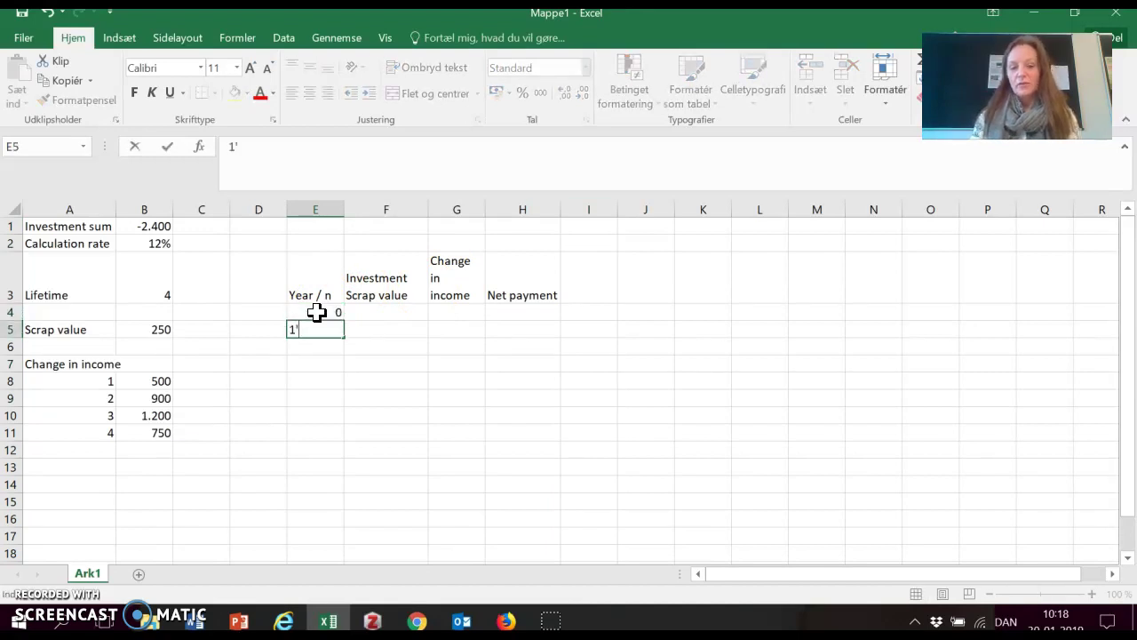
pyautogui.press('Return')
pyautogui.moveTo(316, 312); pyautogui.dragTo(340, 392)
pyautogui.click(397, 312)
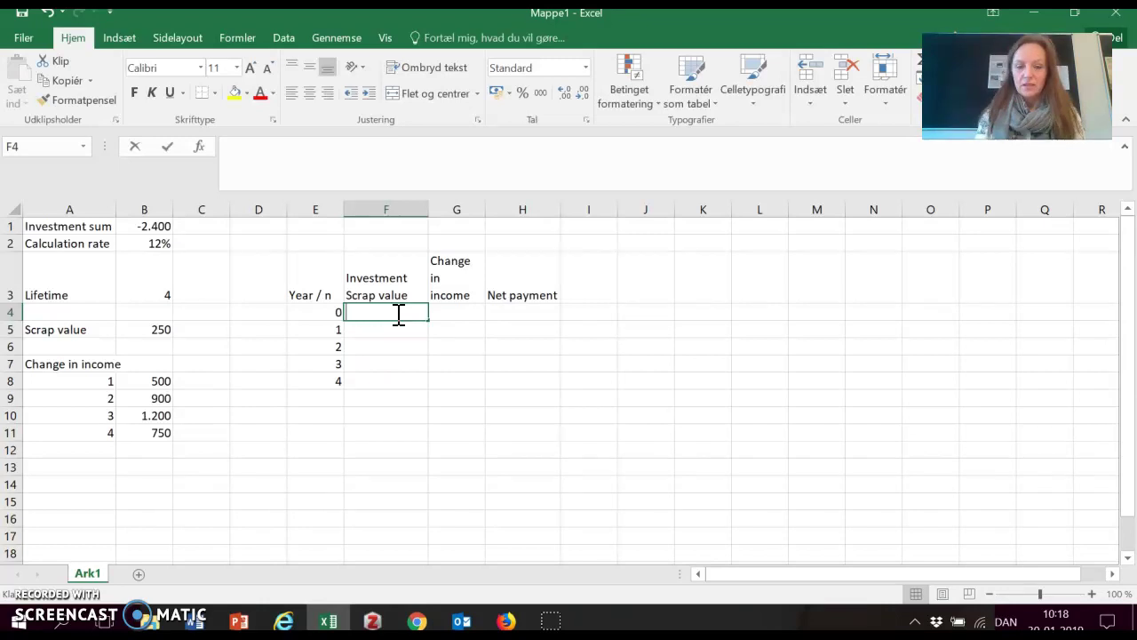
# Link F4 to the investment sum in B1 (-2.400) and F8 to the scrap value in B5 (250)
pyautogui.write('=')
pyautogui.click(150, 227)
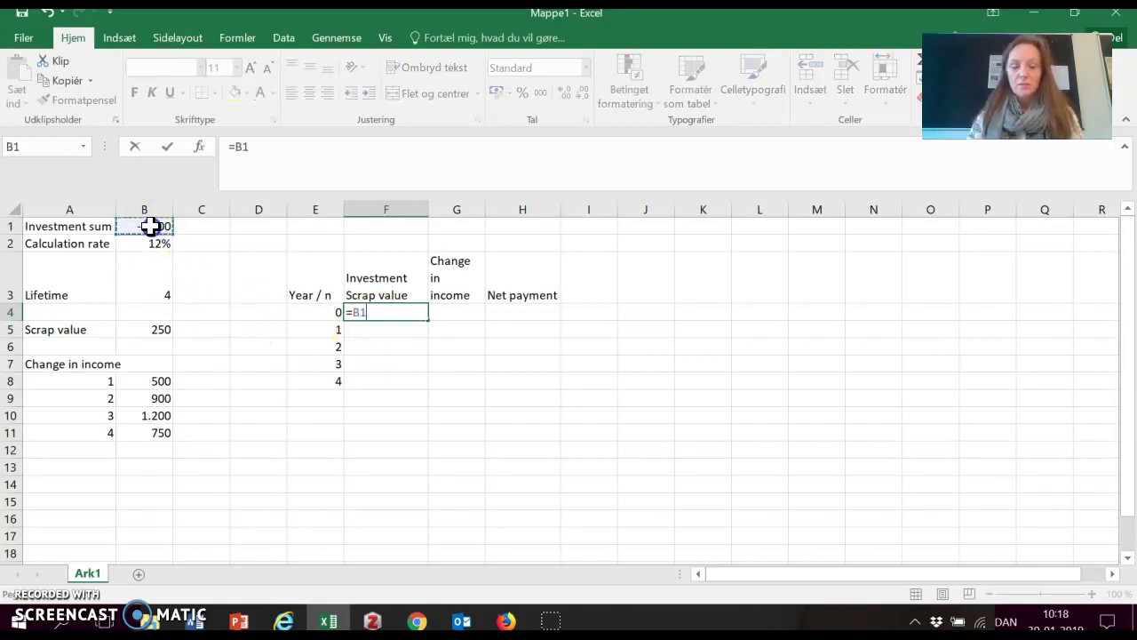
pyautogui.press('Return')
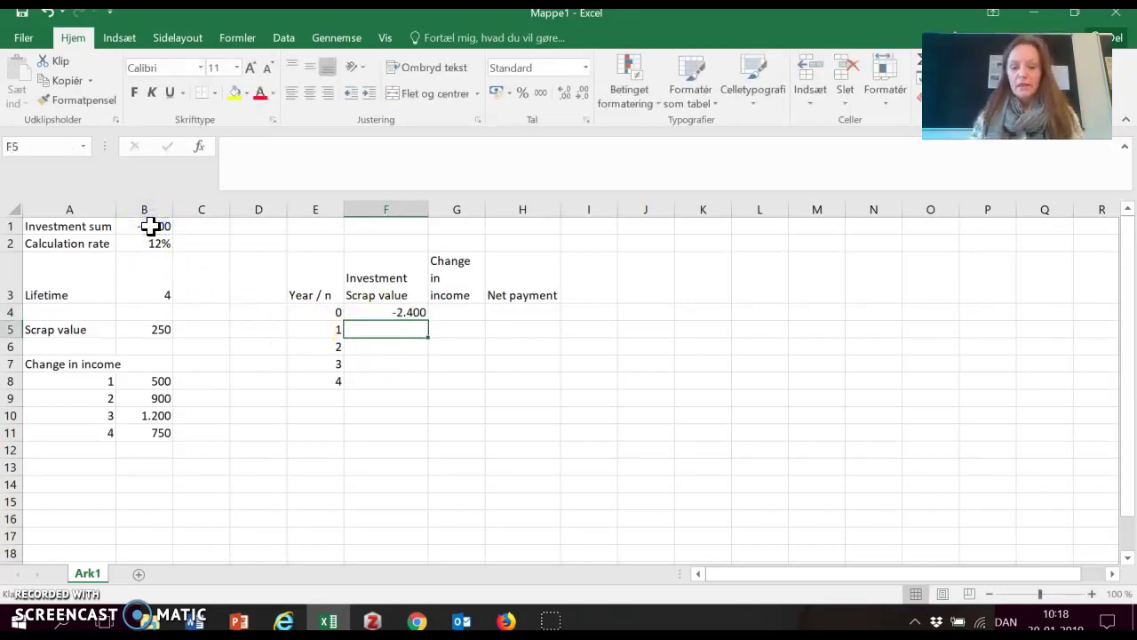
pyautogui.press('Down')
pyautogui.press('Down')
pyautogui.press('Down')
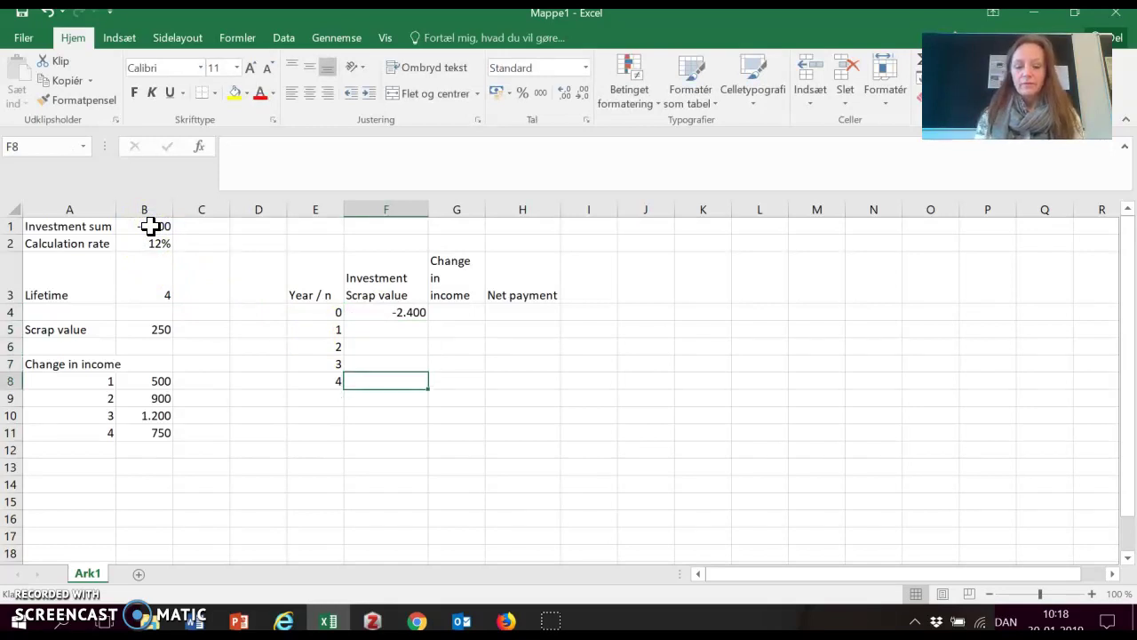
pyautogui.write('=')
pyautogui.click(131, 330)
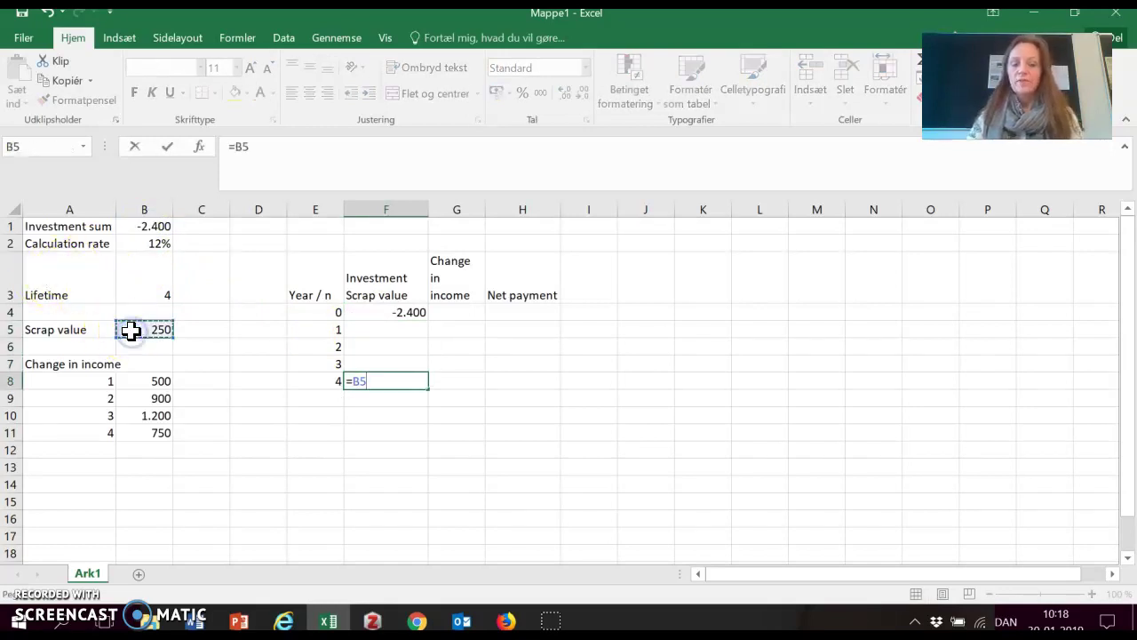
pyautogui.press('Return')
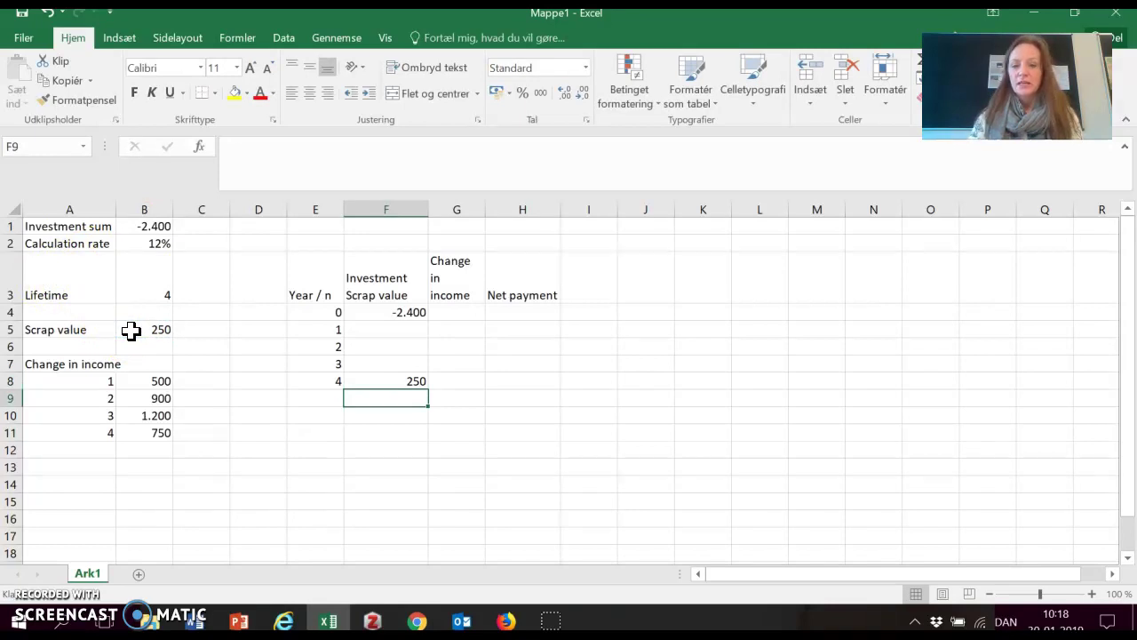
pyautogui.click(470, 333)
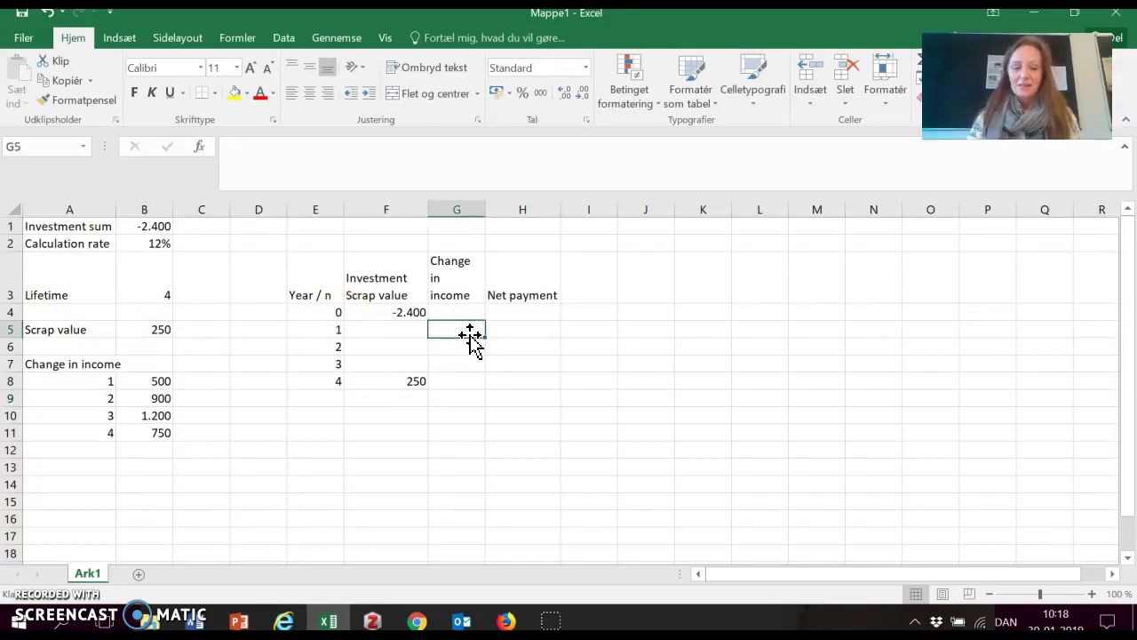
# Link G5 to the income in B8 and fill it down to G8, giving 500, 900, 1200, 750
pyautogui.write('=')
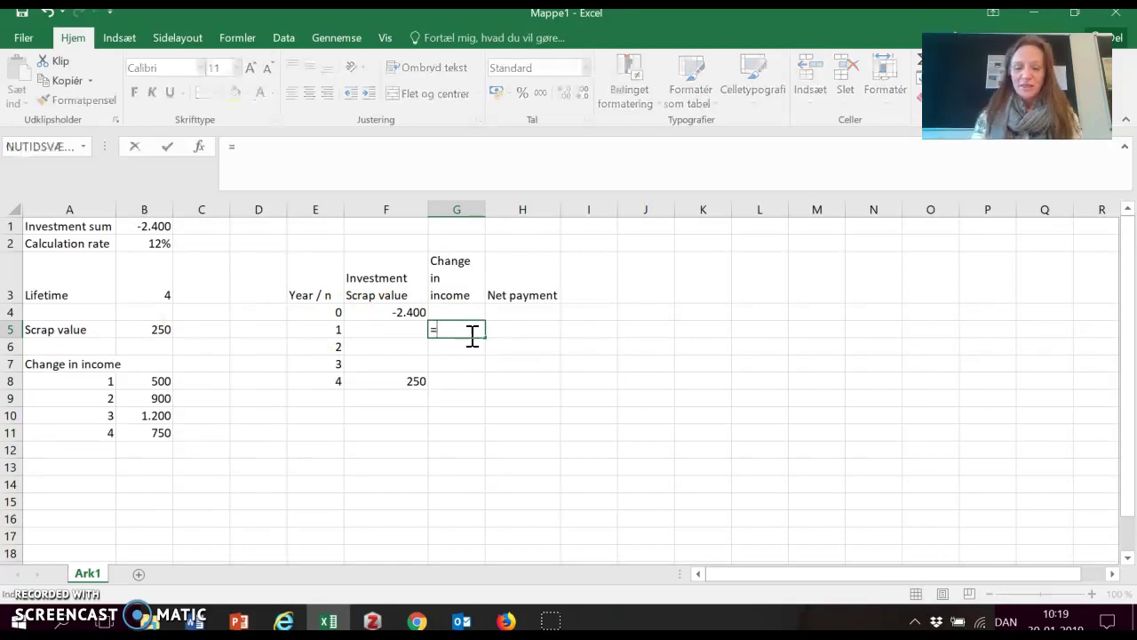
pyautogui.click(166, 379)
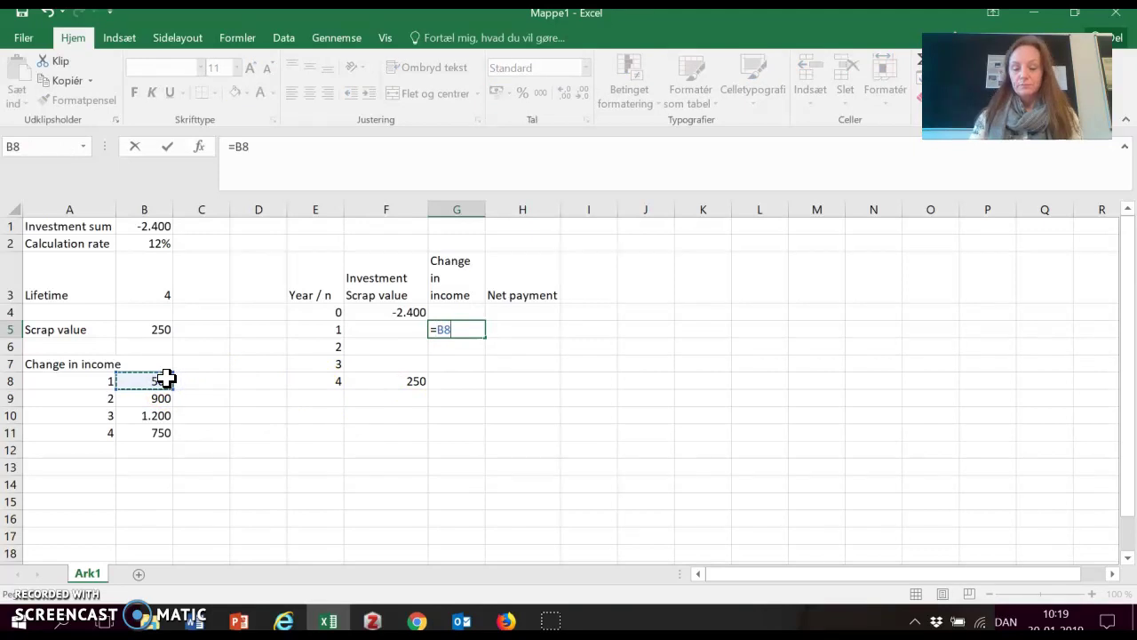
pyautogui.press('Return')
pyautogui.click(471, 330)
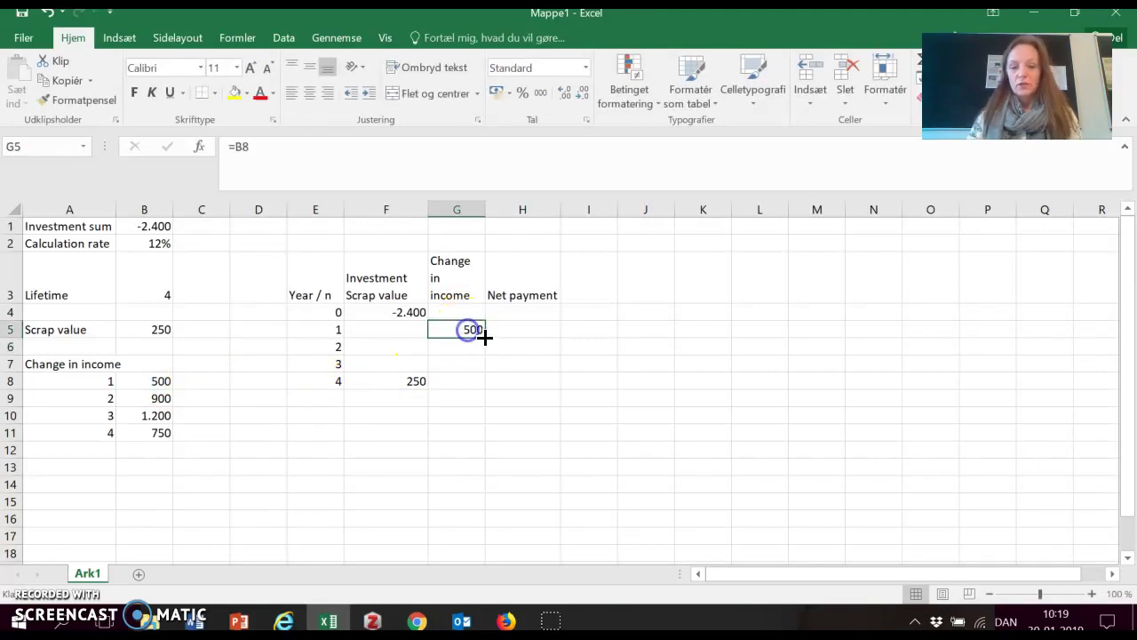
pyautogui.moveTo(484, 337); pyautogui.dragTo(481, 387)
# Start an AutoSum in H4 over the range F4:G4
pyautogui.click(508, 307)
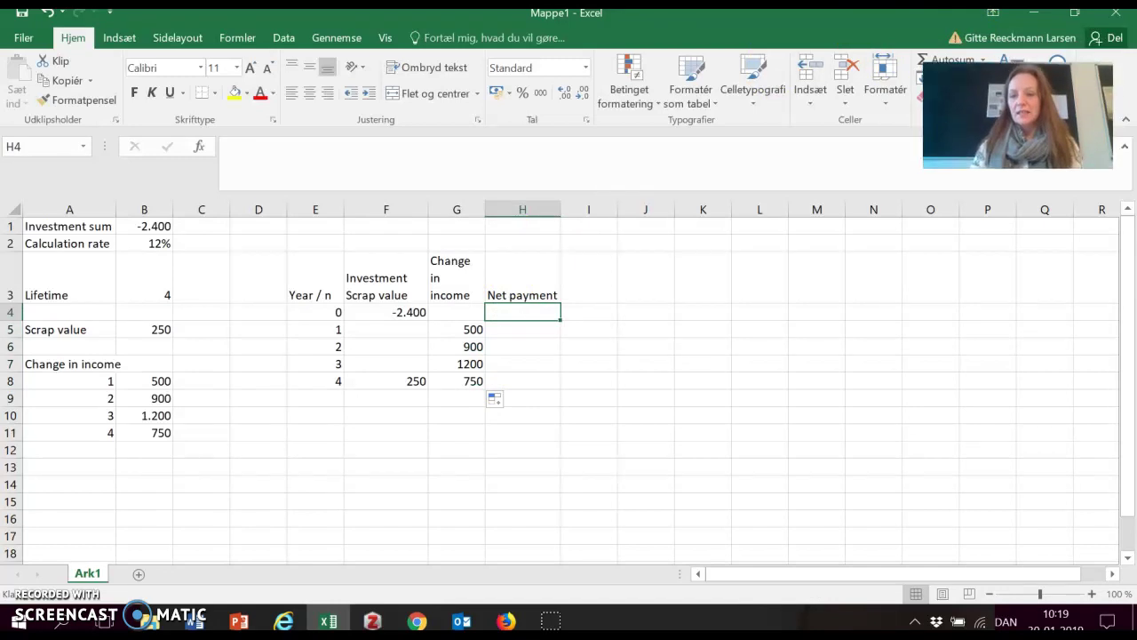
pyautogui.click(954, 62)
pyautogui.moveTo(393, 310); pyautogui.dragTo(445, 312)
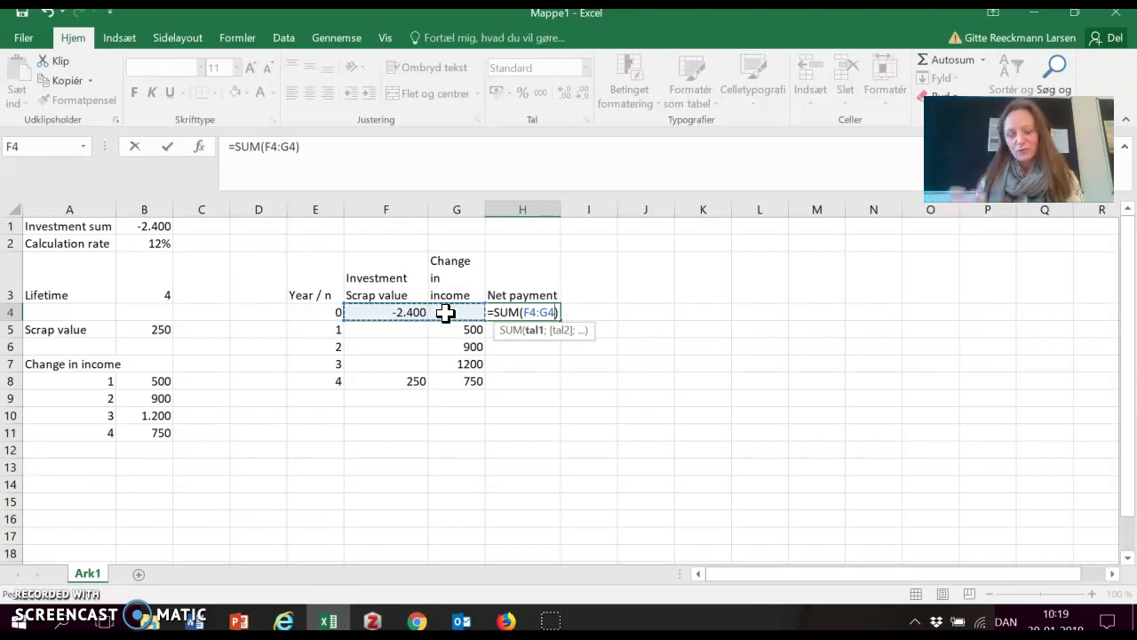
# Commit =SUM(F4:G4) in H4 and copy it to H8, giving -2.400, 500, 900, 1.200, 1.000
pyautogui.click(382, 310)
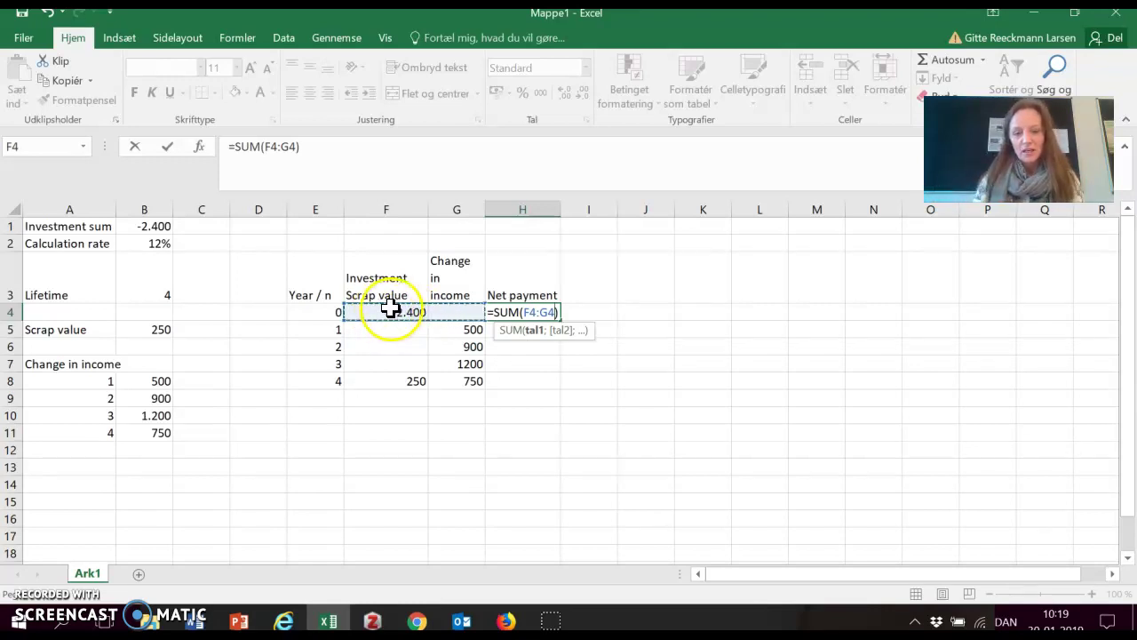
pyautogui.press('Return')
pyautogui.click(525, 313)
pyautogui.moveTo(558, 320); pyautogui.dragTo(558, 388)
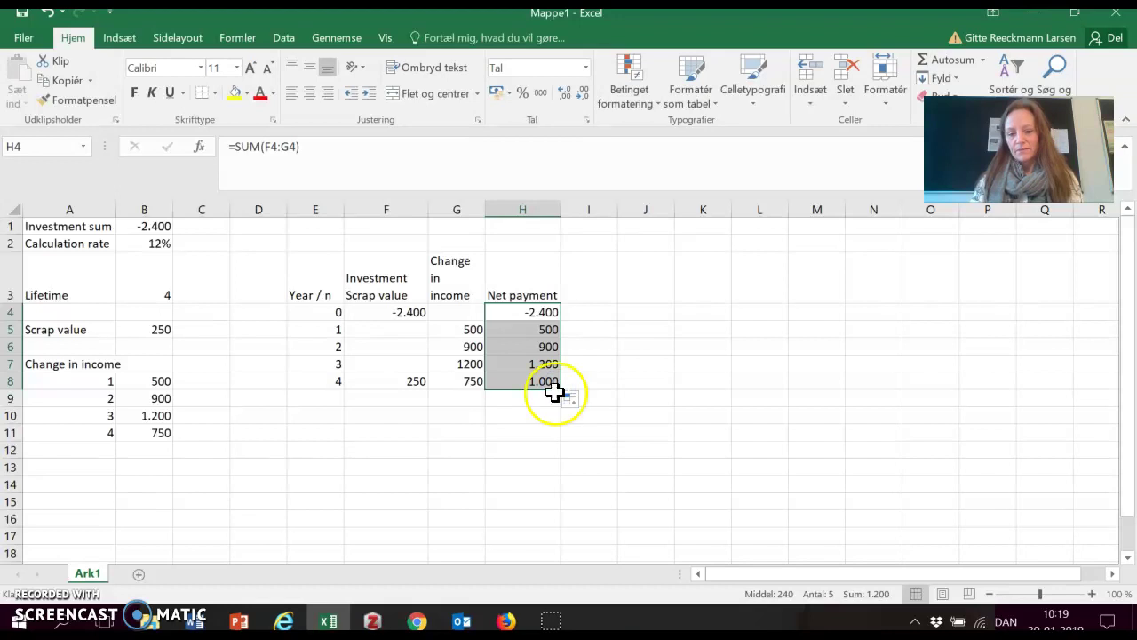
pyautogui.click(336, 413)
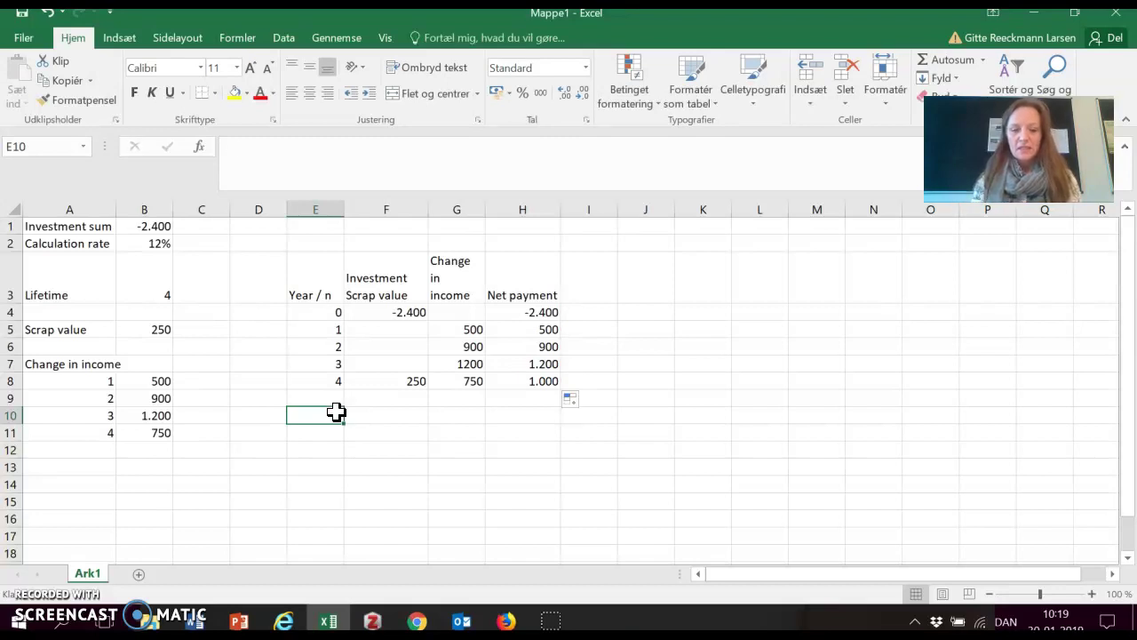
# Enter the label 'Net Present values of future income' in E10
pyautogui.write('Net')
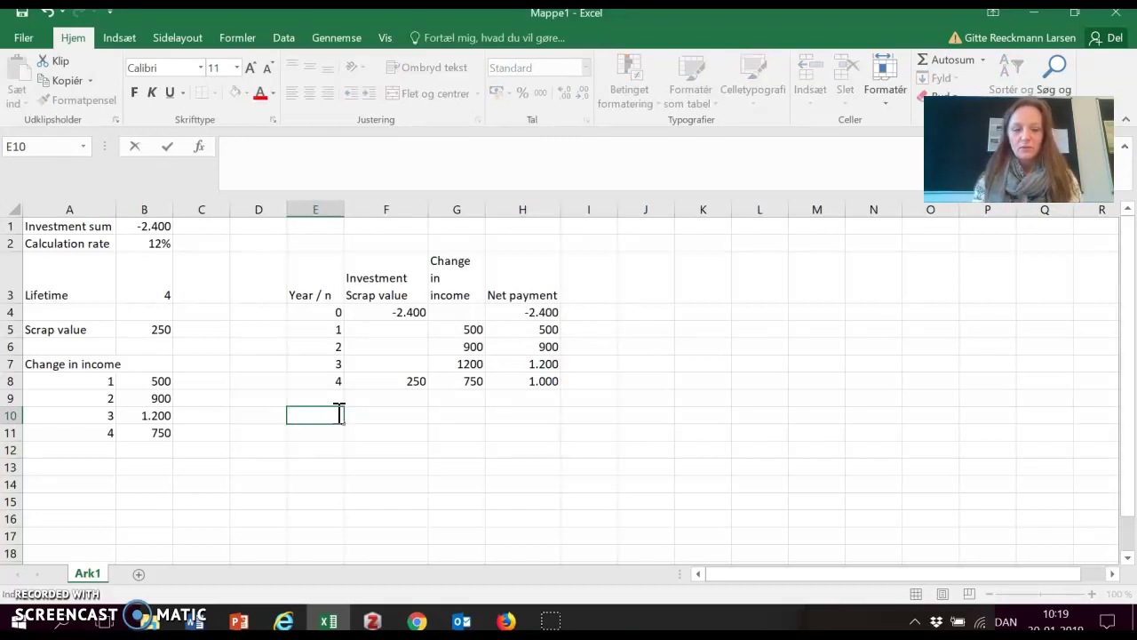
pyautogui.write('Net Present values')
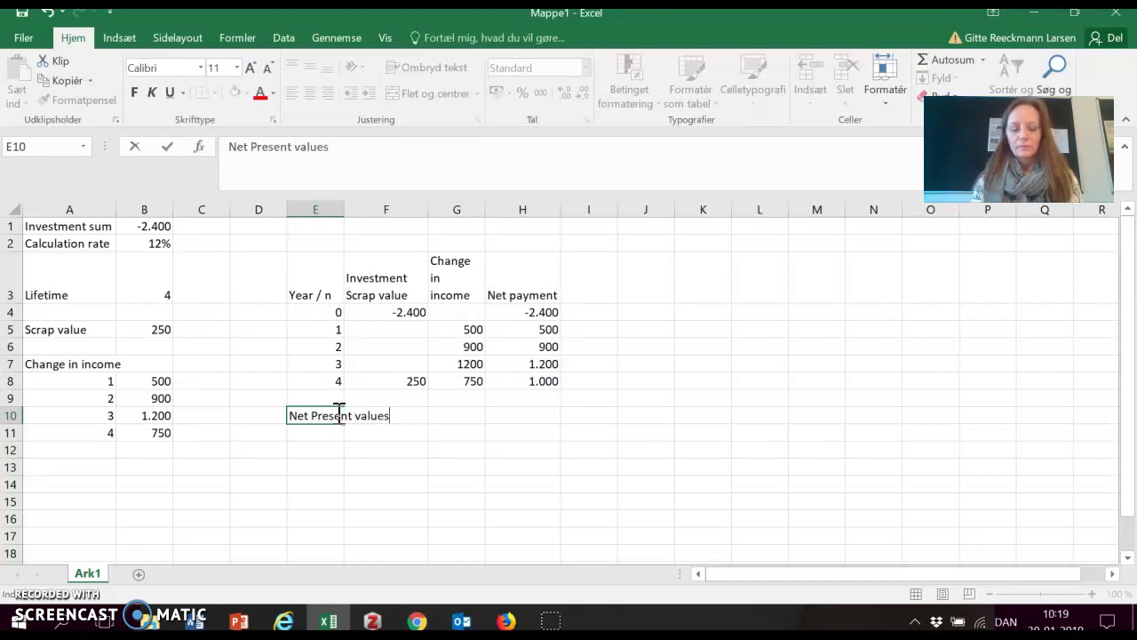
pyautogui.write(' of fut')
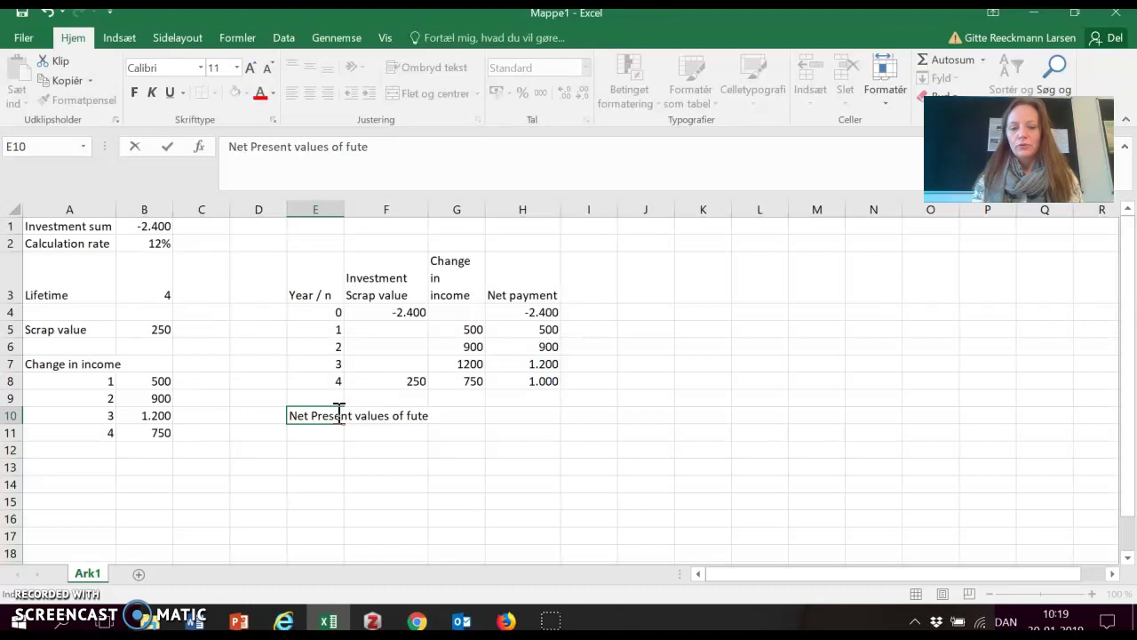
pyautogui.write('ure income')
pyautogui.click(544, 417)
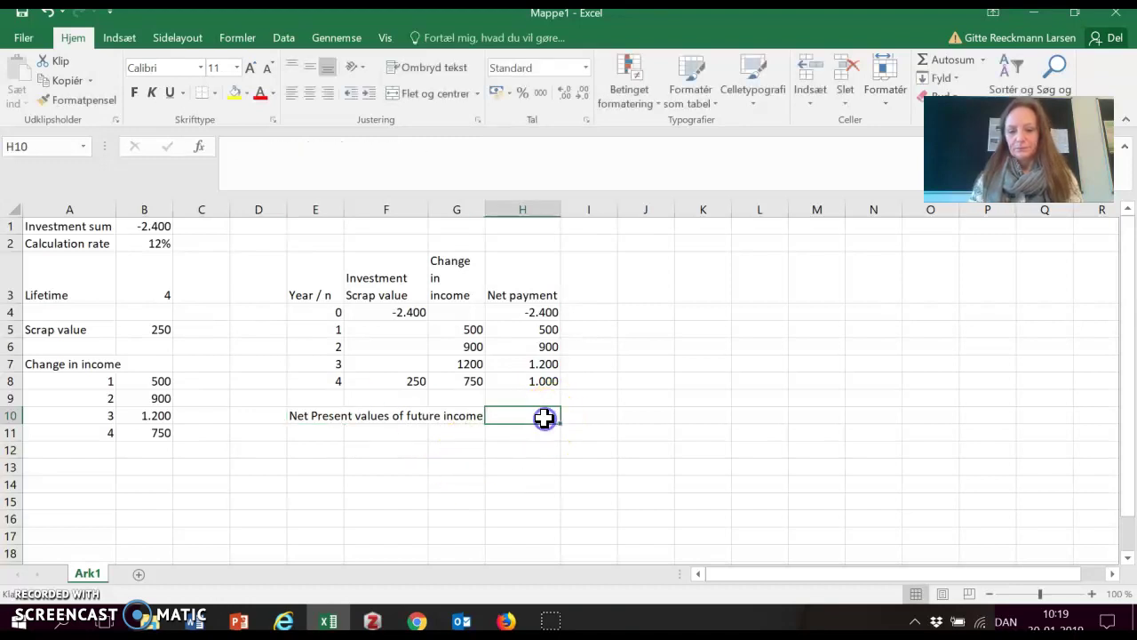
# Insert the NUTIDSVÆRDI function from the Finansiel category into H10
pyautogui.click(201, 151)
pyautogui.moveTo(266, 90); pyautogui.dragTo(510, 96)
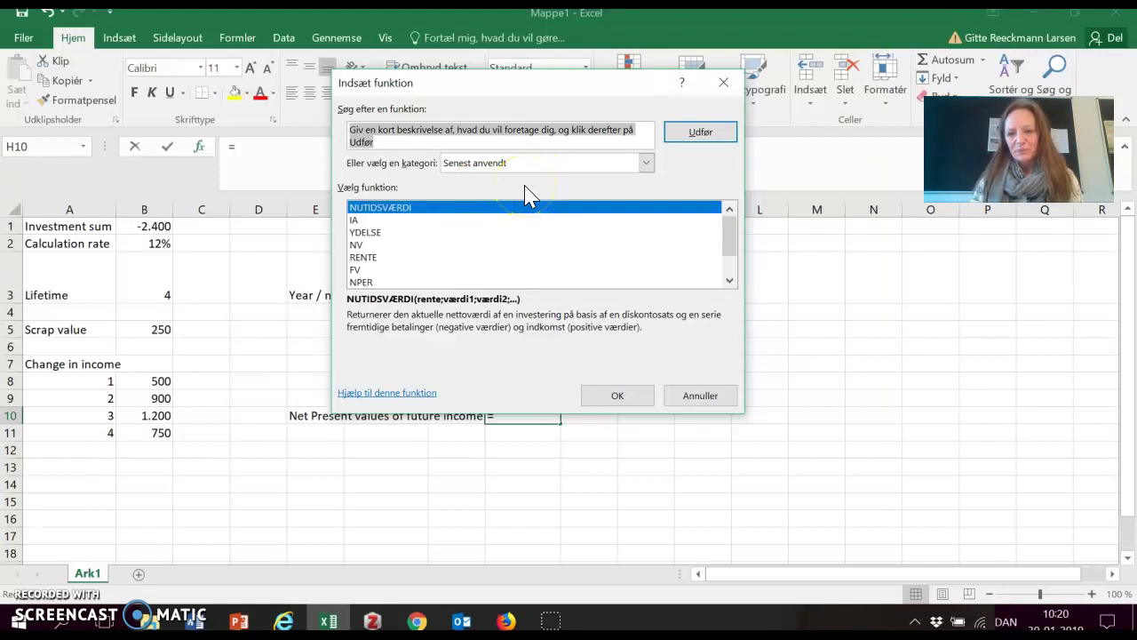
pyautogui.click(646, 163)
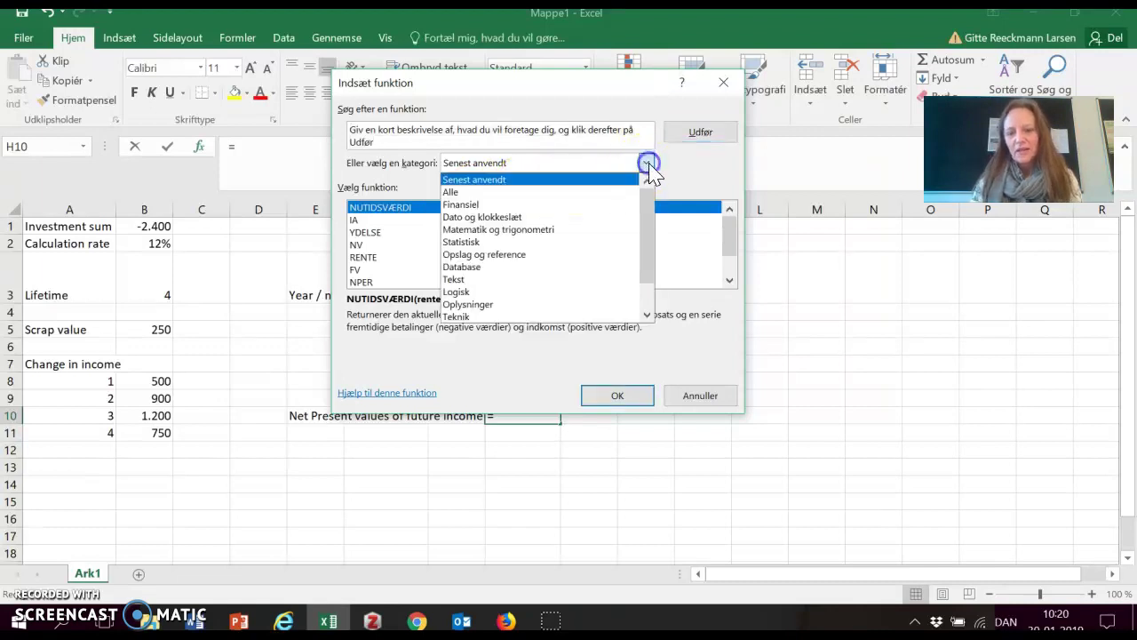
pyautogui.click(612, 206)
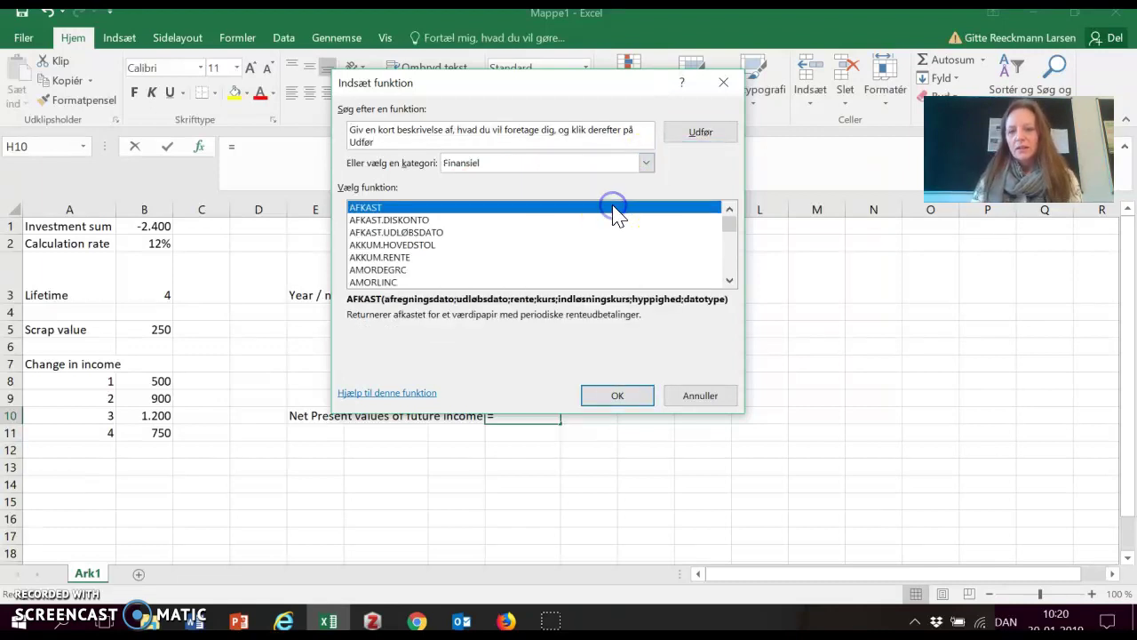
pyautogui.moveTo(724, 228); pyautogui.dragTo(730, 233)
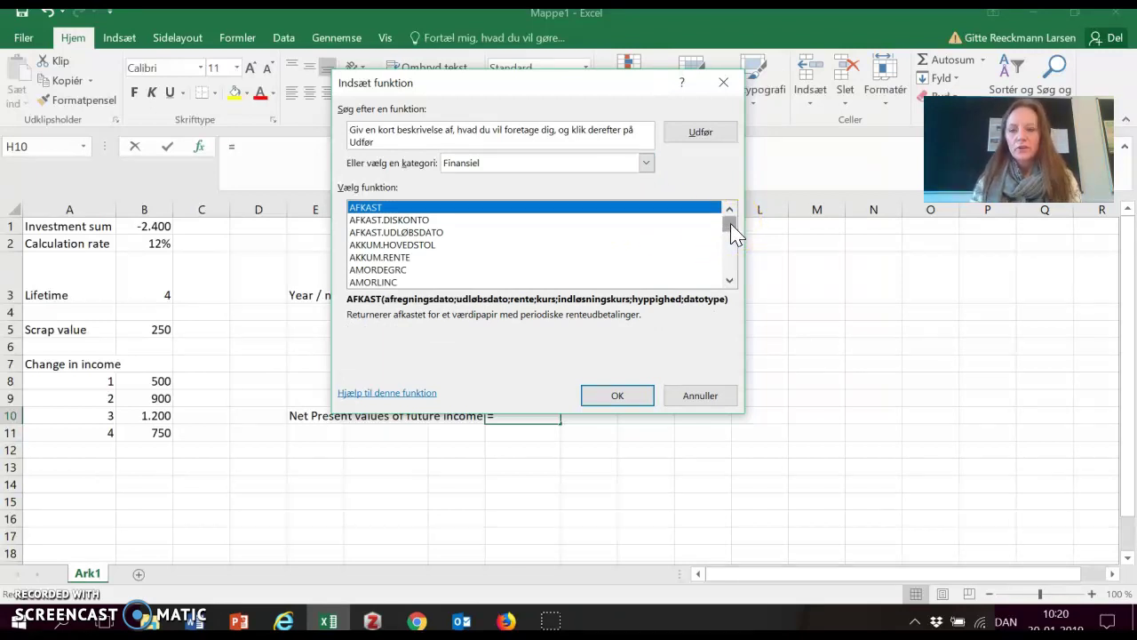
pyautogui.moveTo(733, 233)
pyautogui.mouseDown()
pyautogui.moveTo(731, 259)
pyautogui.moveTo(729, 248)
pyautogui.mouseUp()
pyautogui.click(584, 271)
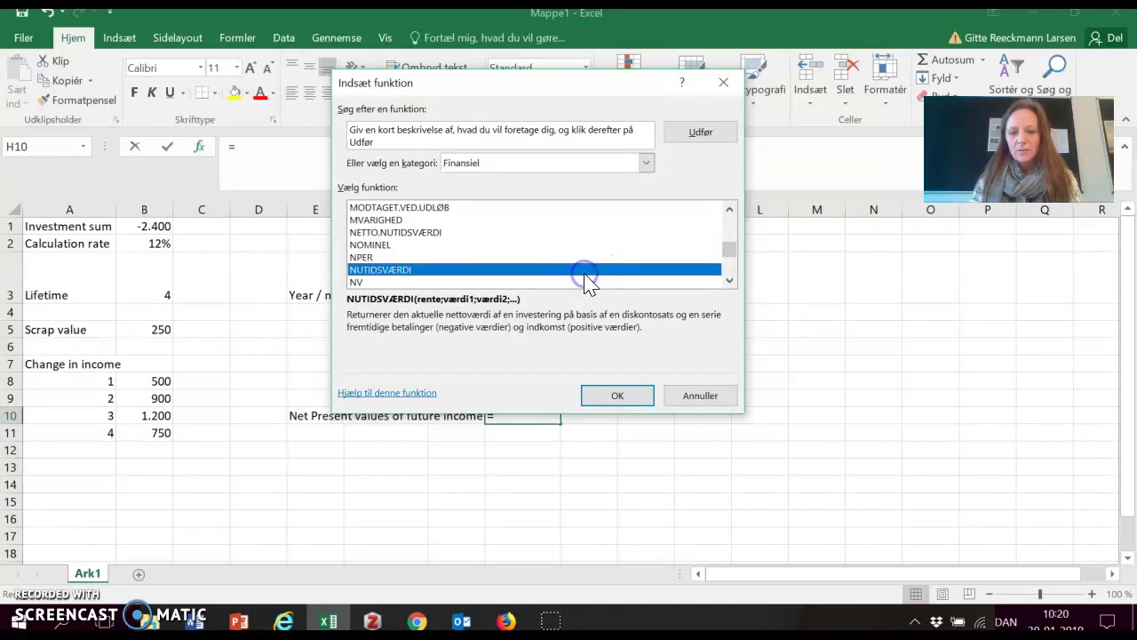
pyautogui.click(618, 395)
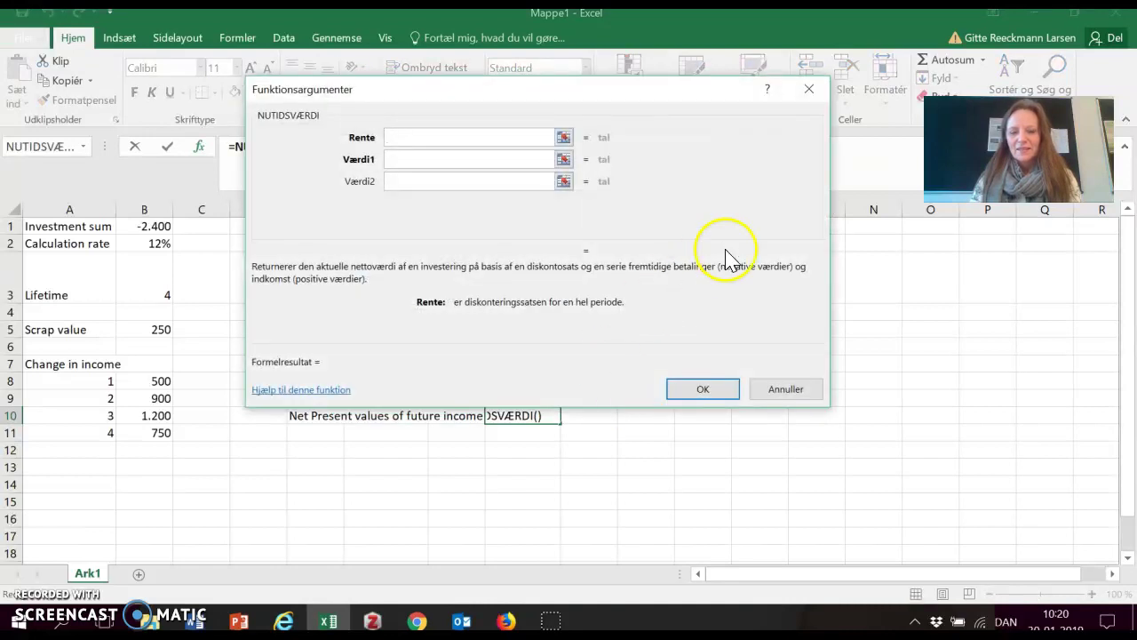
# Set NUTIDSVÆRDI's rate to B2 and values to H5:H8, giving 2.653,56 kr. in H10
pyautogui.moveTo(582, 95); pyautogui.dragTo(652, 67)
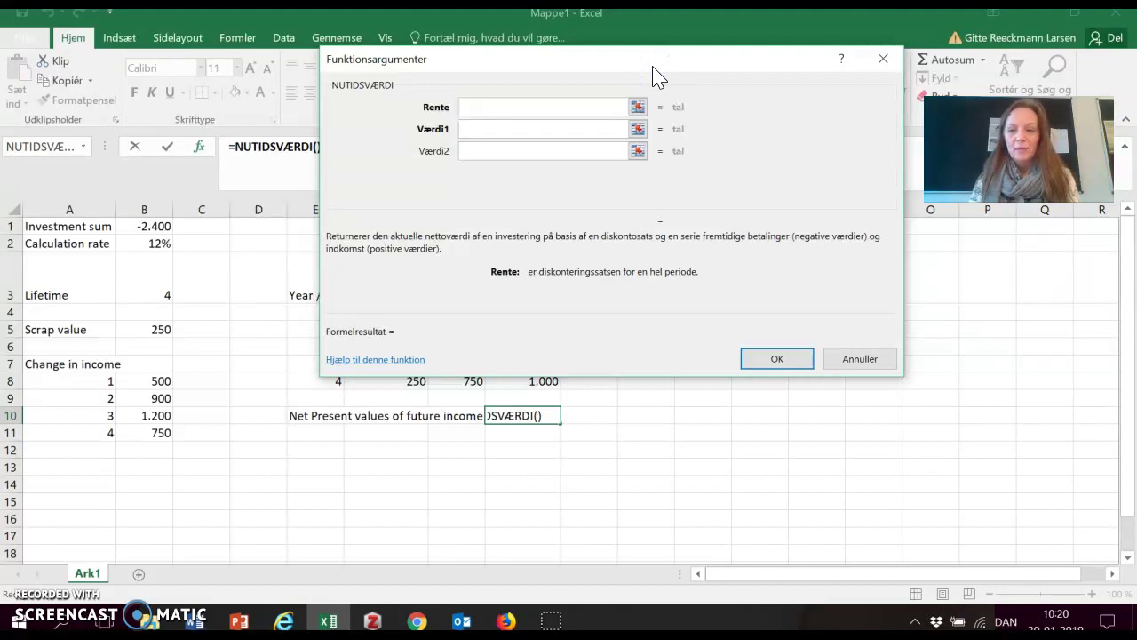
pyautogui.click(462, 108)
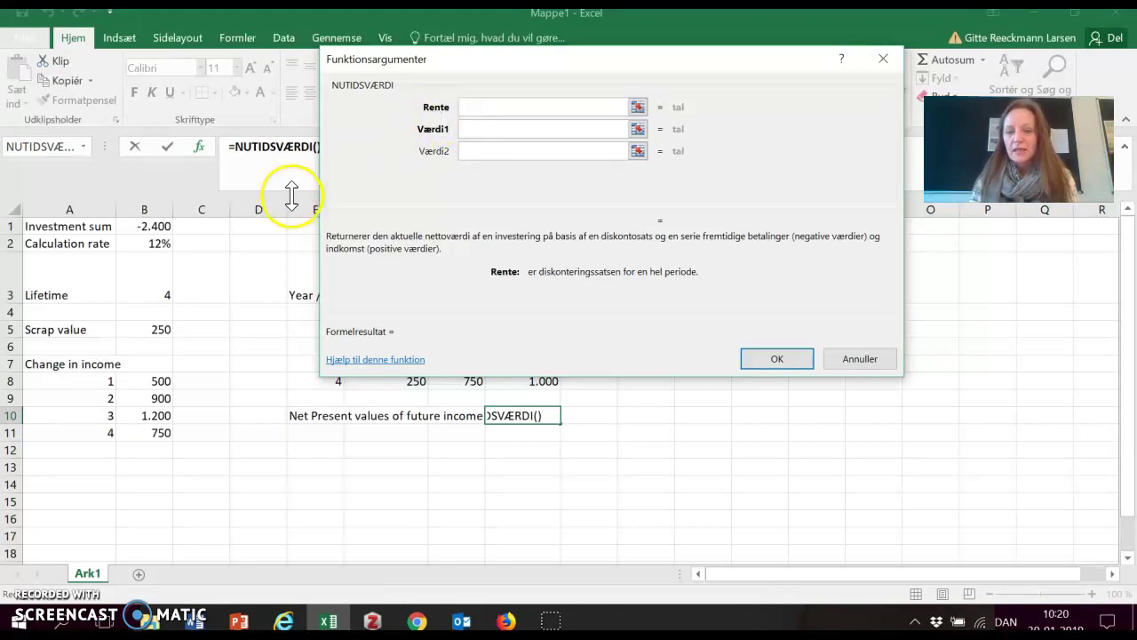
pyautogui.click(163, 244)
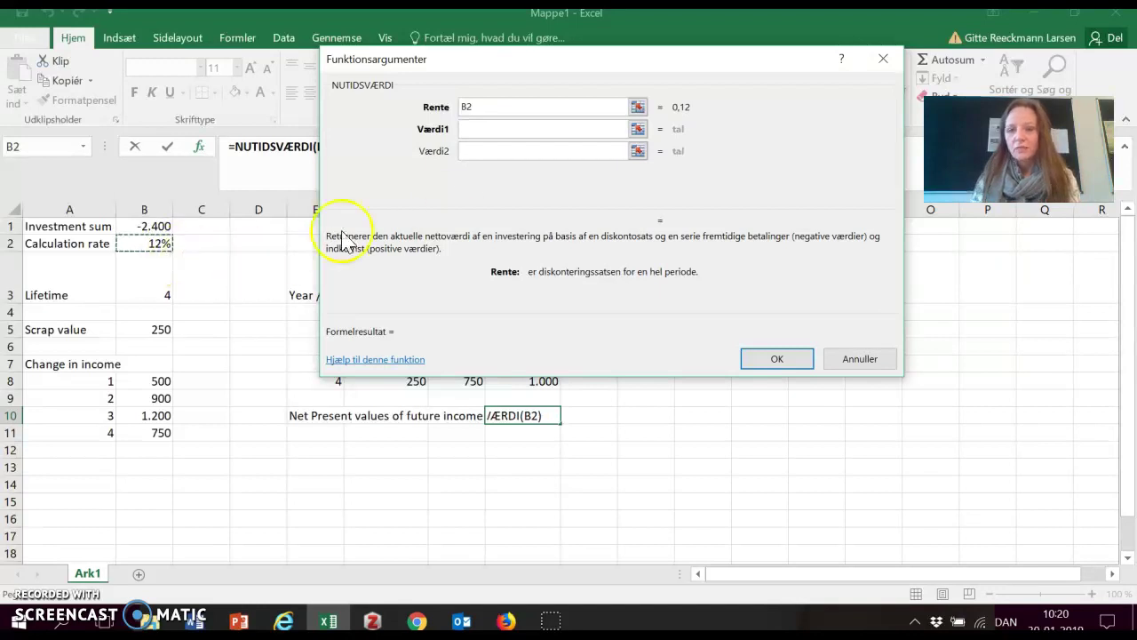
pyautogui.click(489, 128)
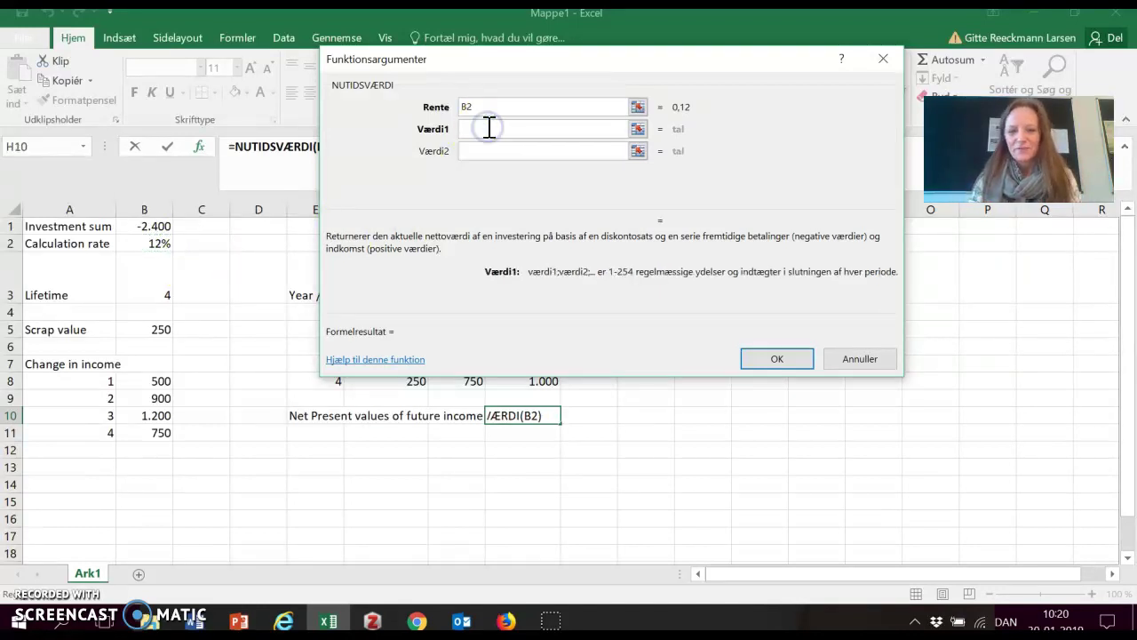
pyautogui.moveTo(555, 58); pyautogui.dragTo(816, 227)
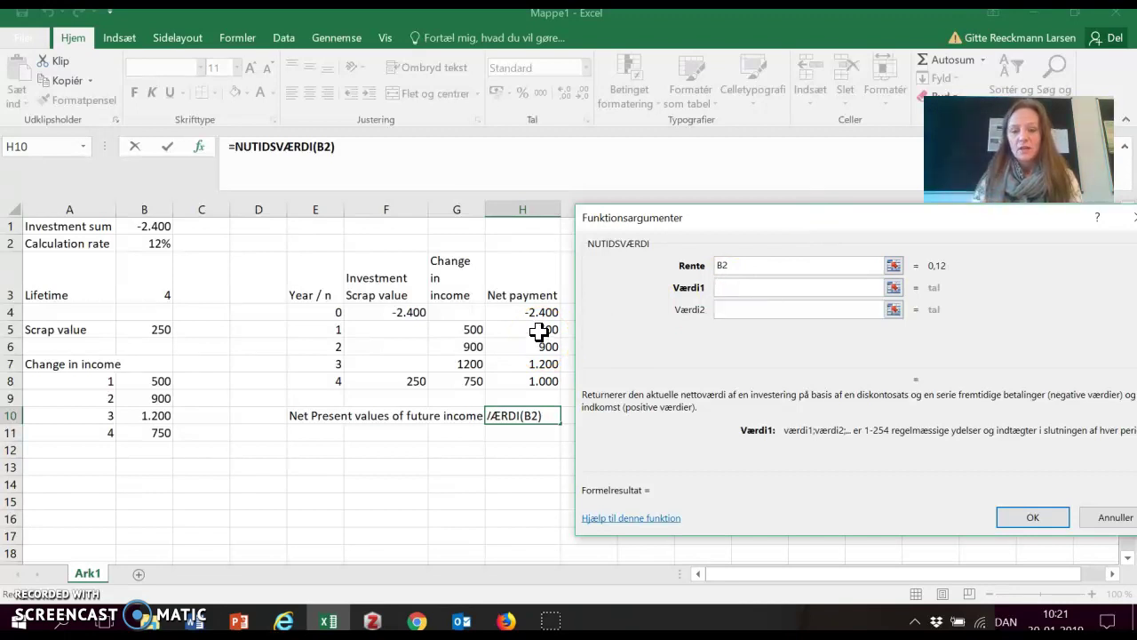
pyautogui.moveTo(539, 331); pyautogui.dragTo(537, 380)
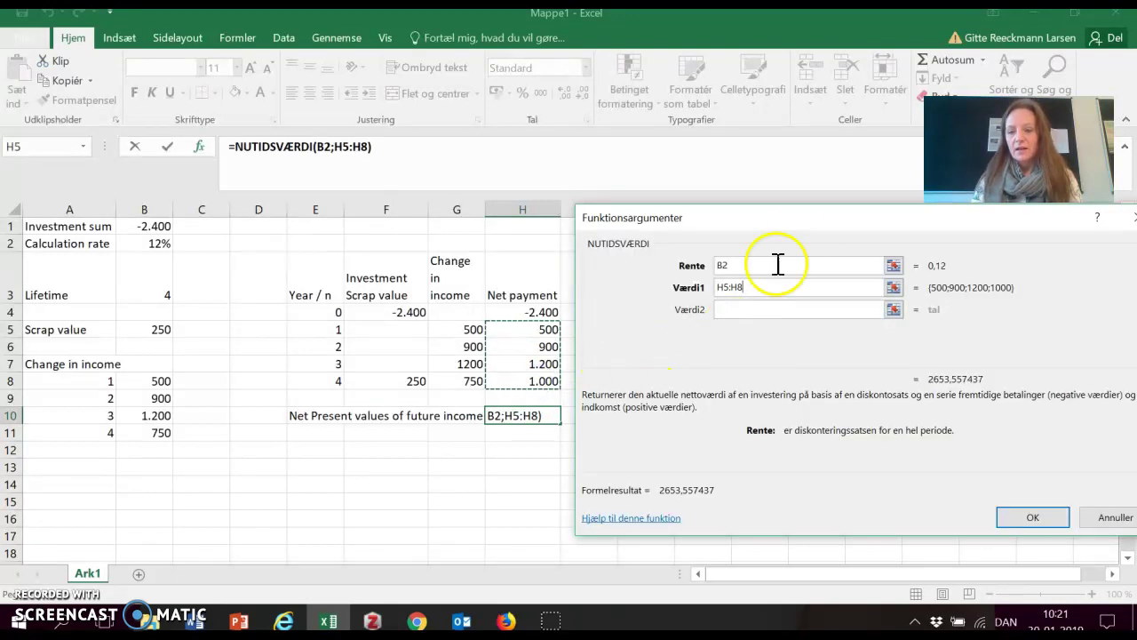
pyautogui.moveTo(818, 217); pyautogui.dragTo(655, 45)
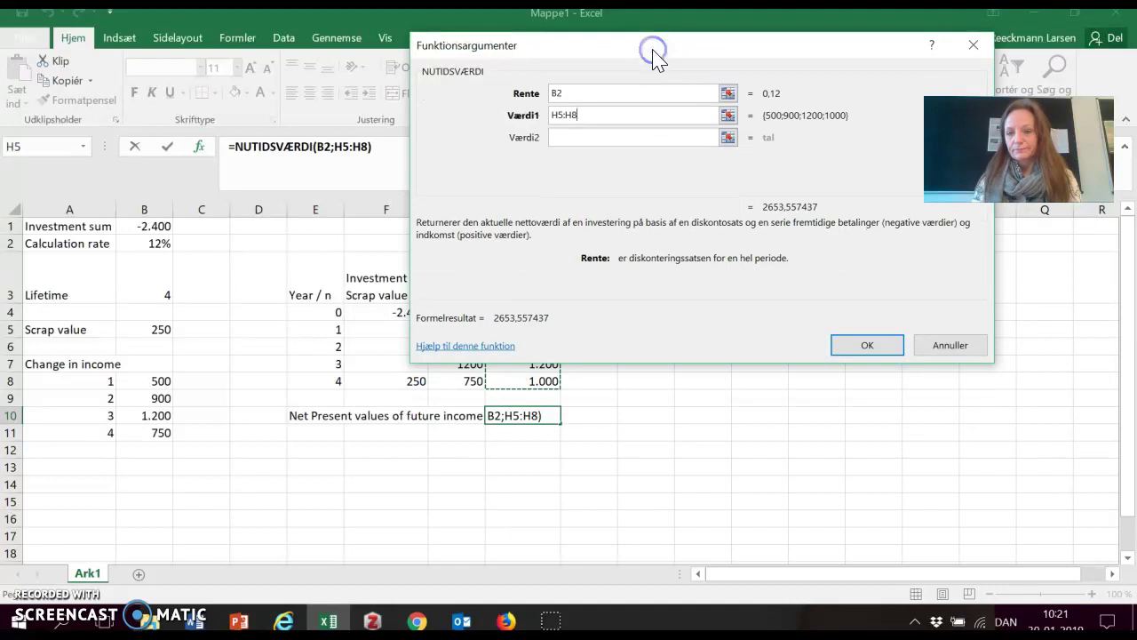
pyautogui.moveTo(762, 213); pyautogui.dragTo(789, 194)
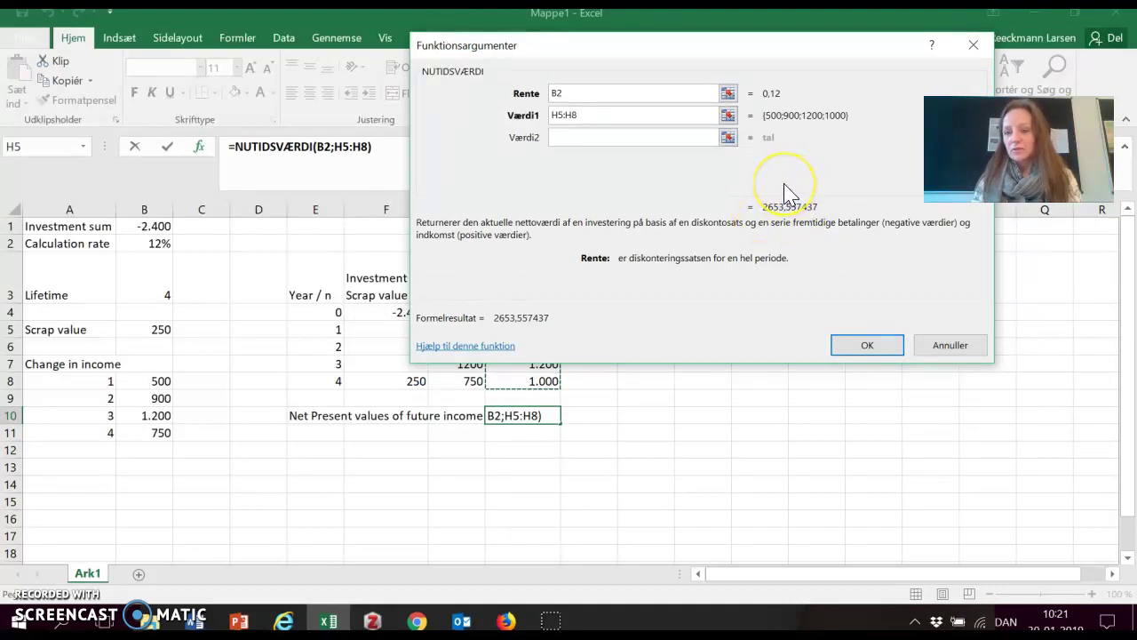
pyautogui.press('Return')
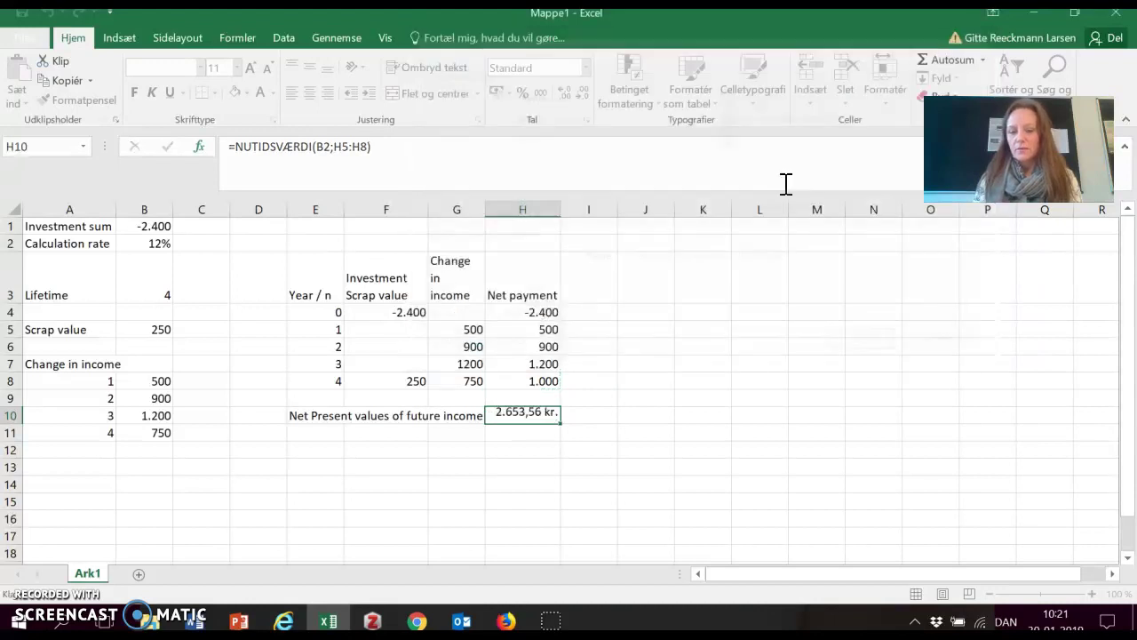
# Add the label 'Capital value' in F11
pyautogui.click(362, 433)
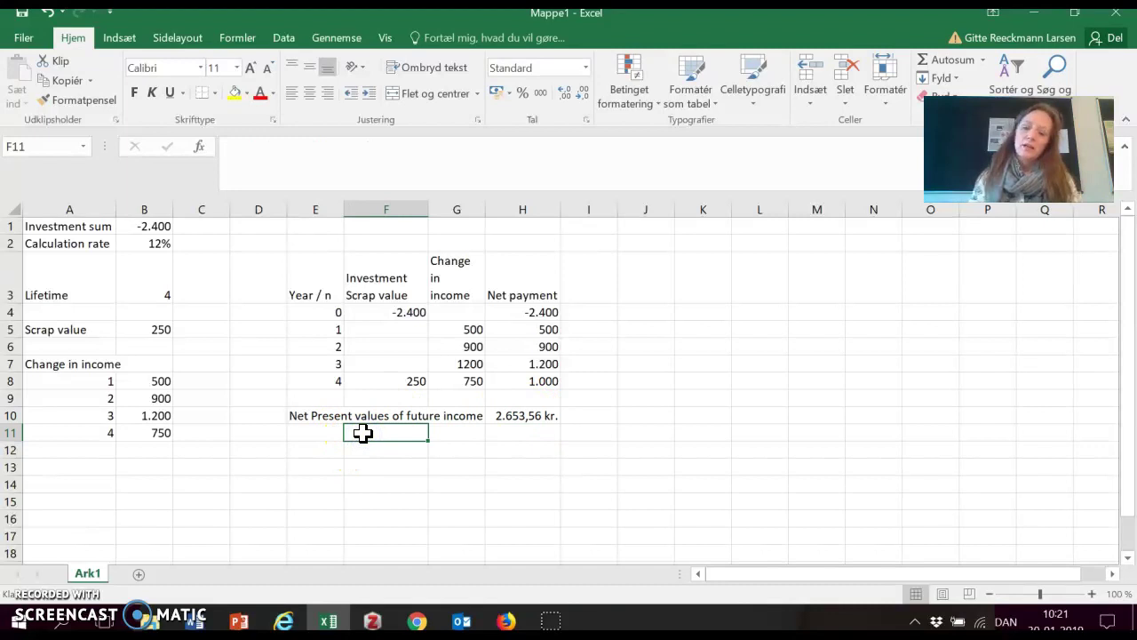
pyautogui.write('Cpaital')
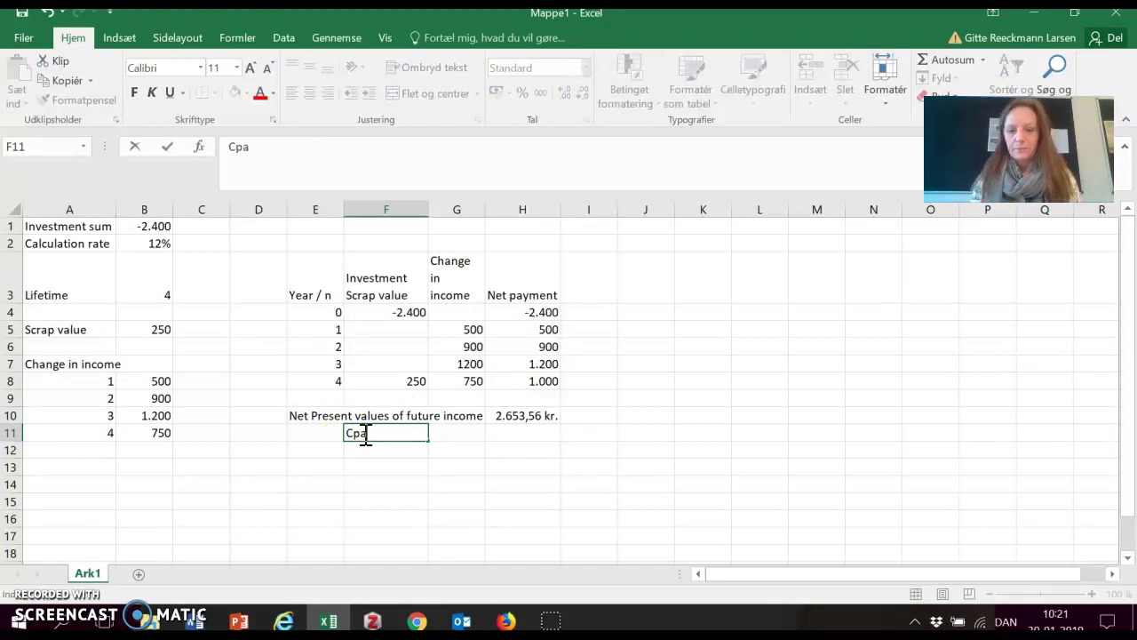
pyautogui.press('BackSpace')
pyautogui.press('BackSpace')
pyautogui.press('BackSpace')
pyautogui.press('BackSpace')
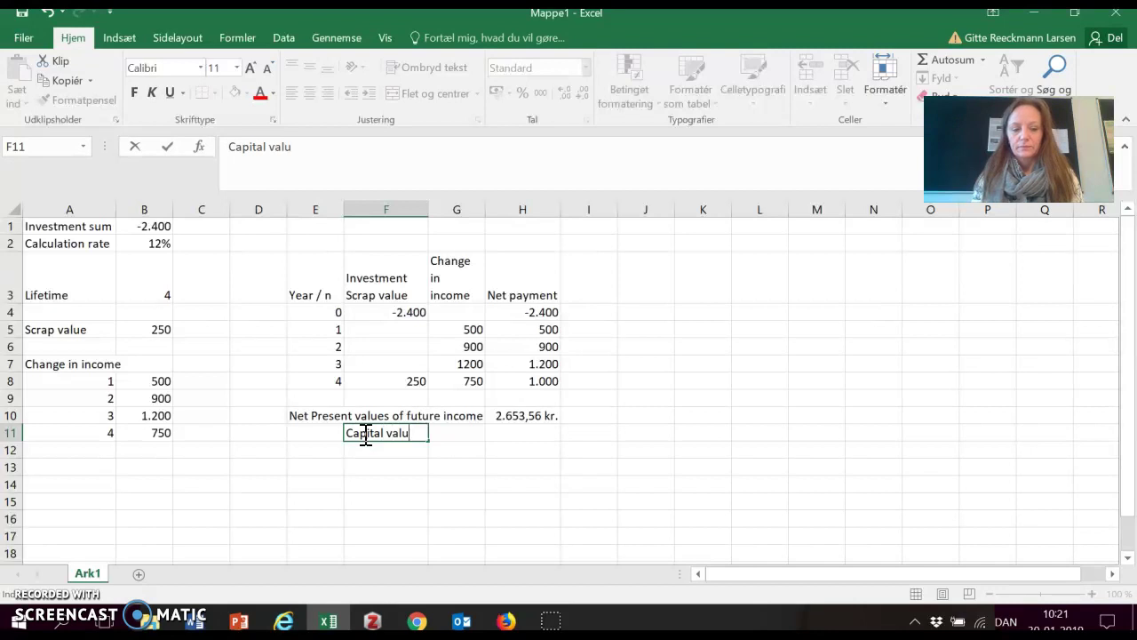
pyautogui.click(525, 433)
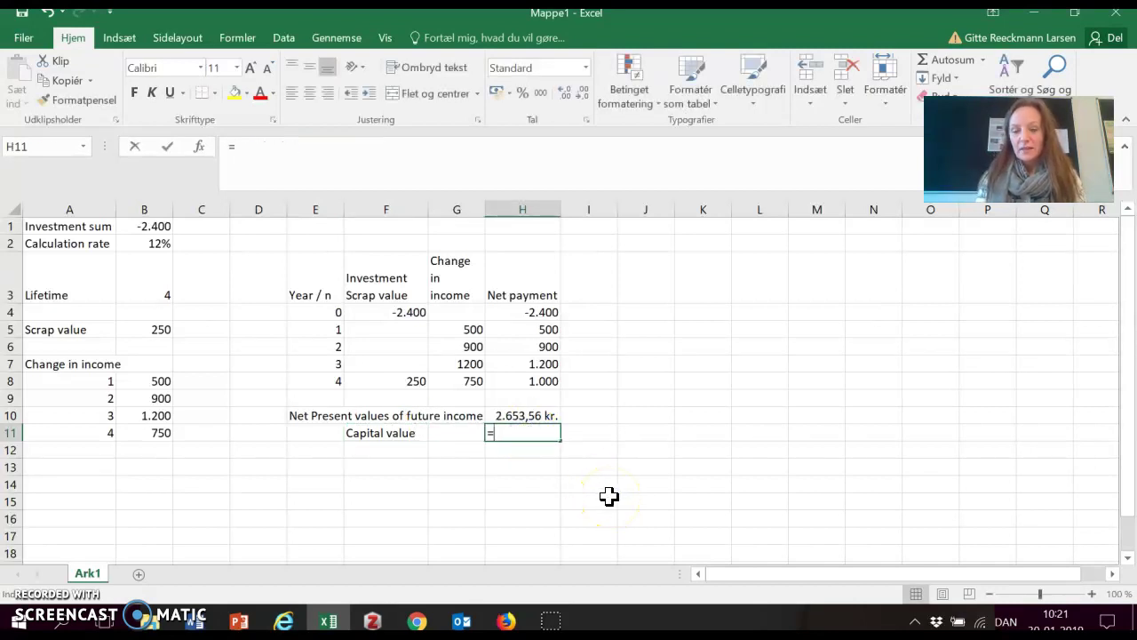
# Enter =B1+H10 in H11, giving a capital value of 253,56 kr
pyautogui.write('=')
pyautogui.click(158, 226)
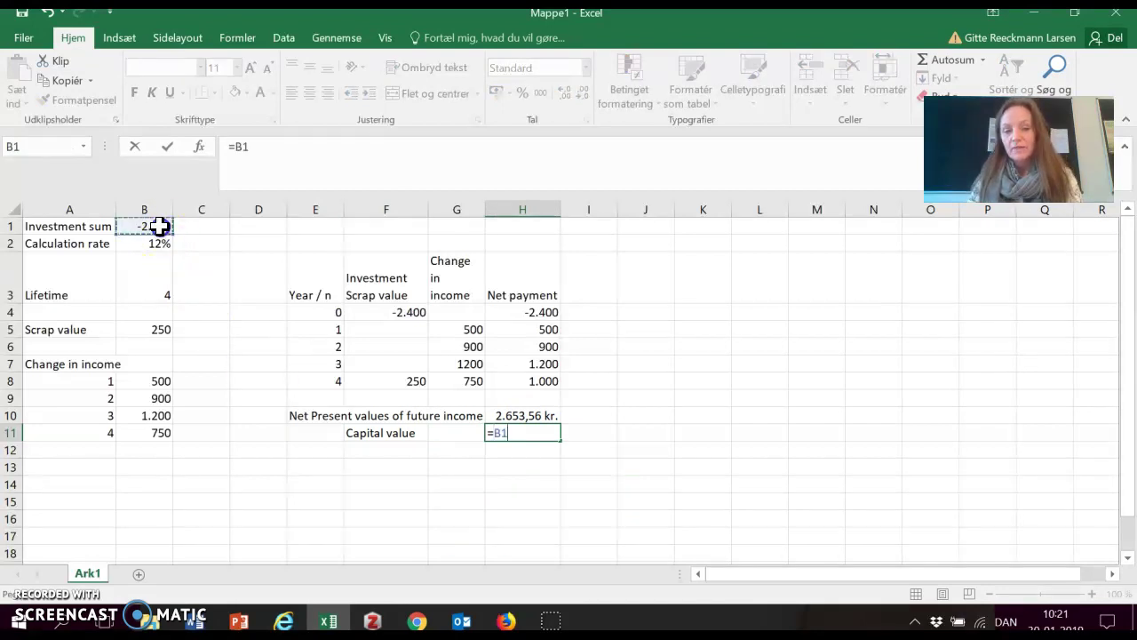
pyautogui.write('+')
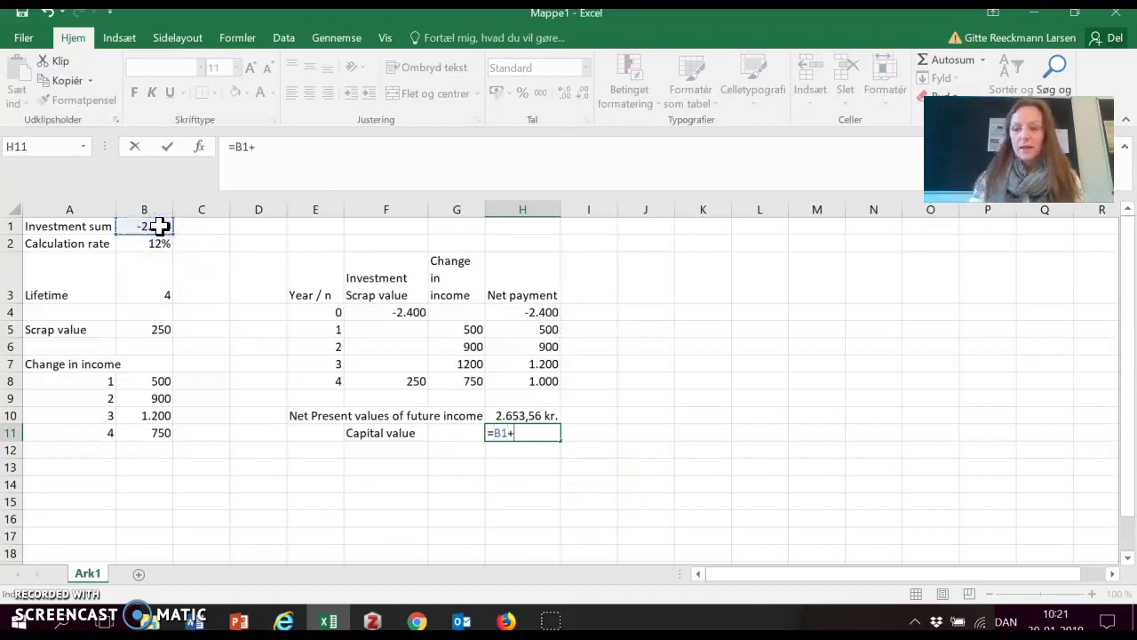
pyautogui.click(522, 415)
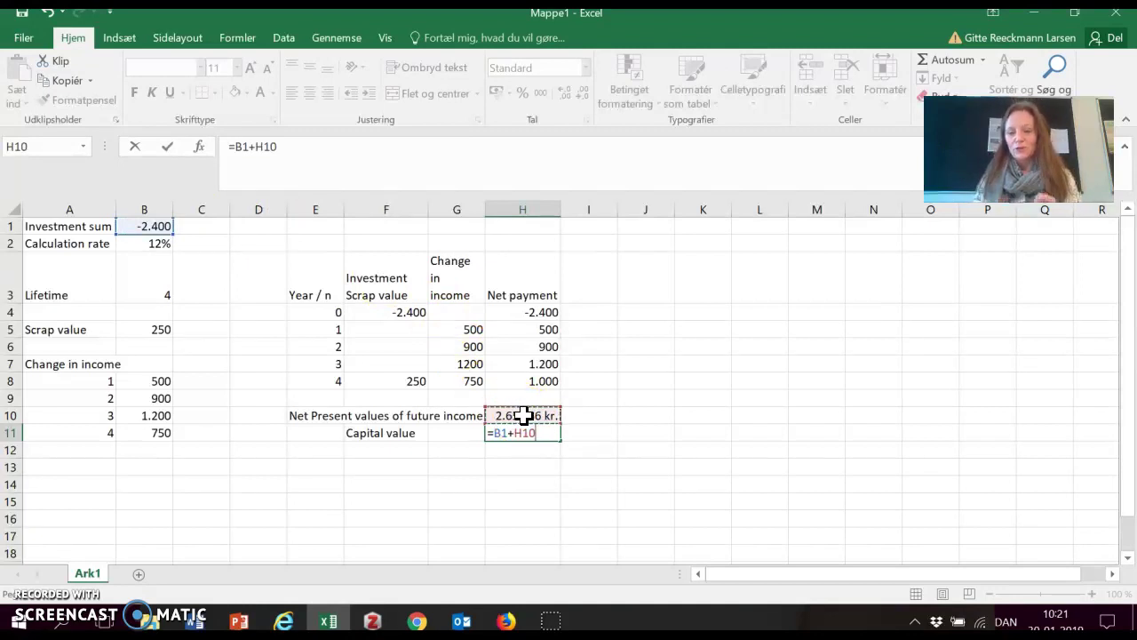
pyautogui.press('Return')
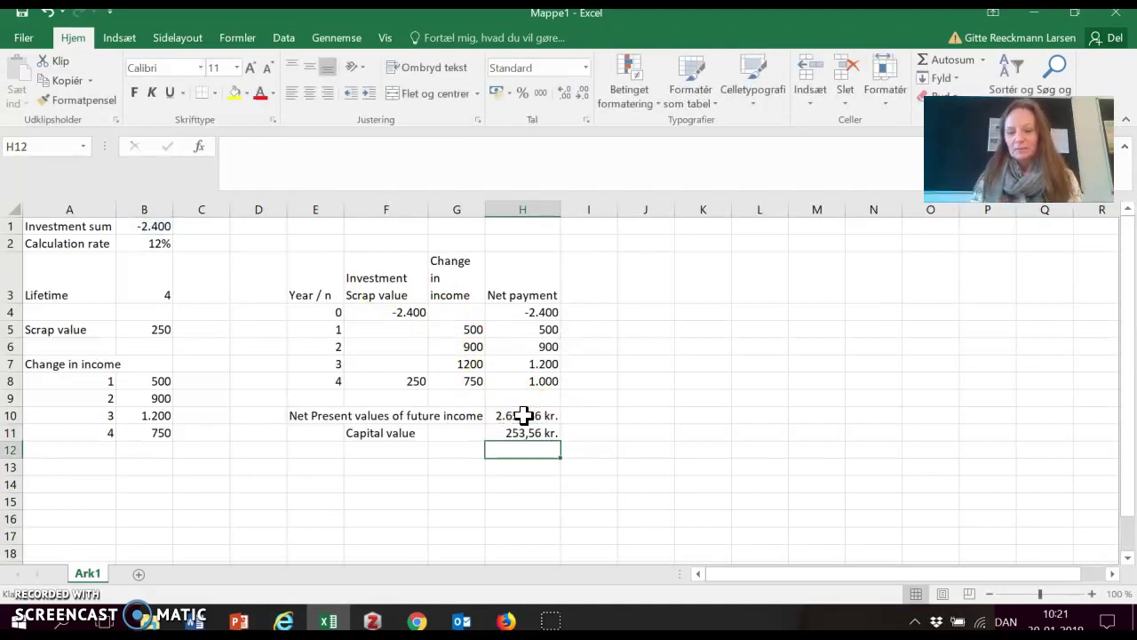
pyautogui.click(638, 428)
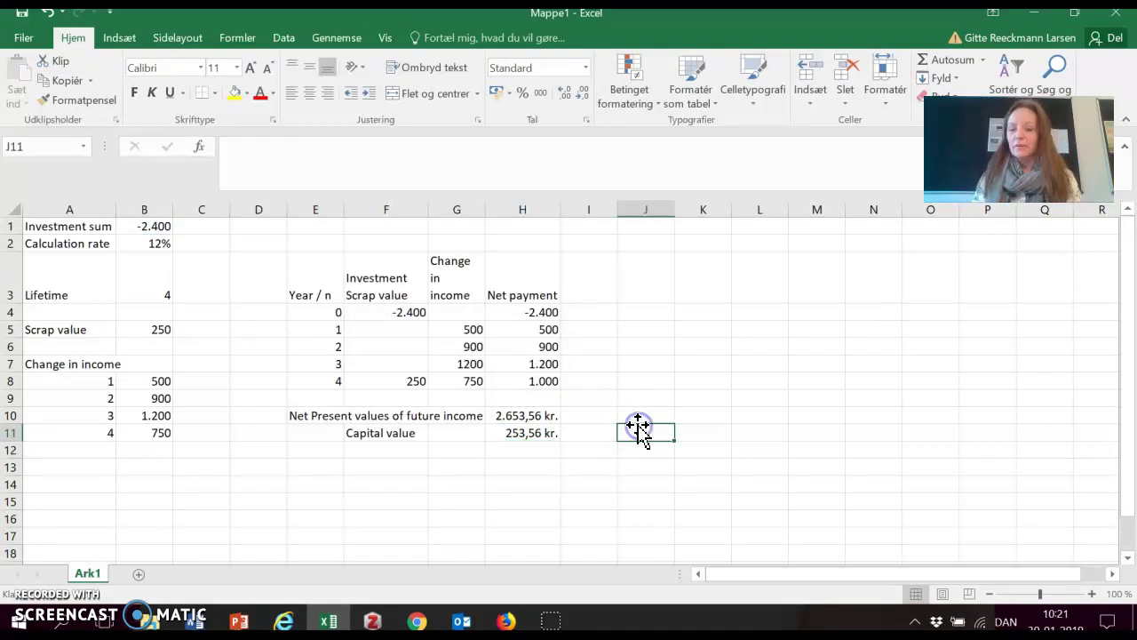